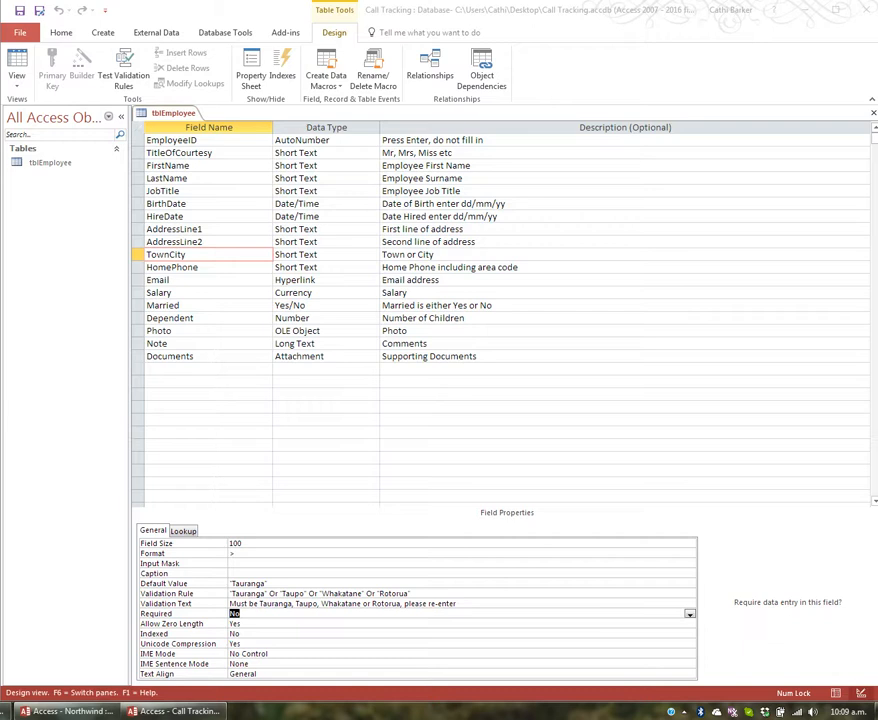
Give the HomePhone field the input mask (00)000-0000
click(207, 269)
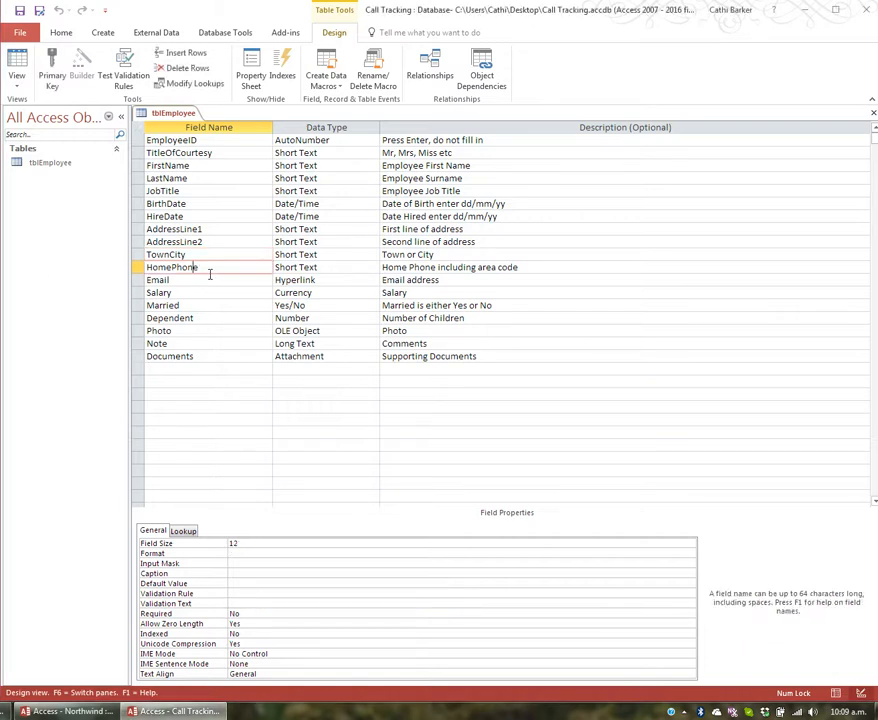
click(235, 563)
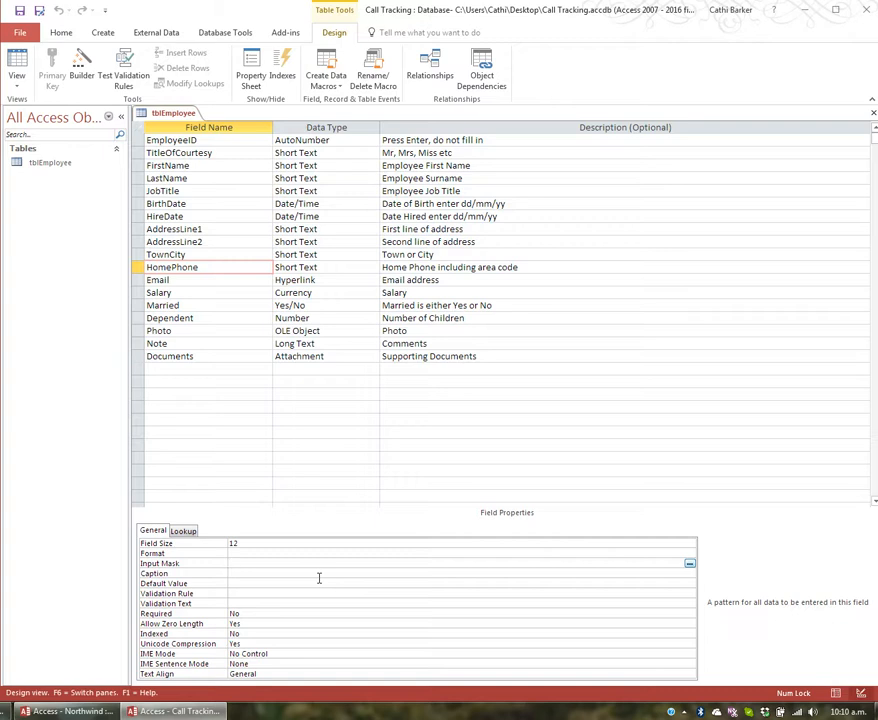
text((00)000-00000)
key(BackSpace)
key(Return)
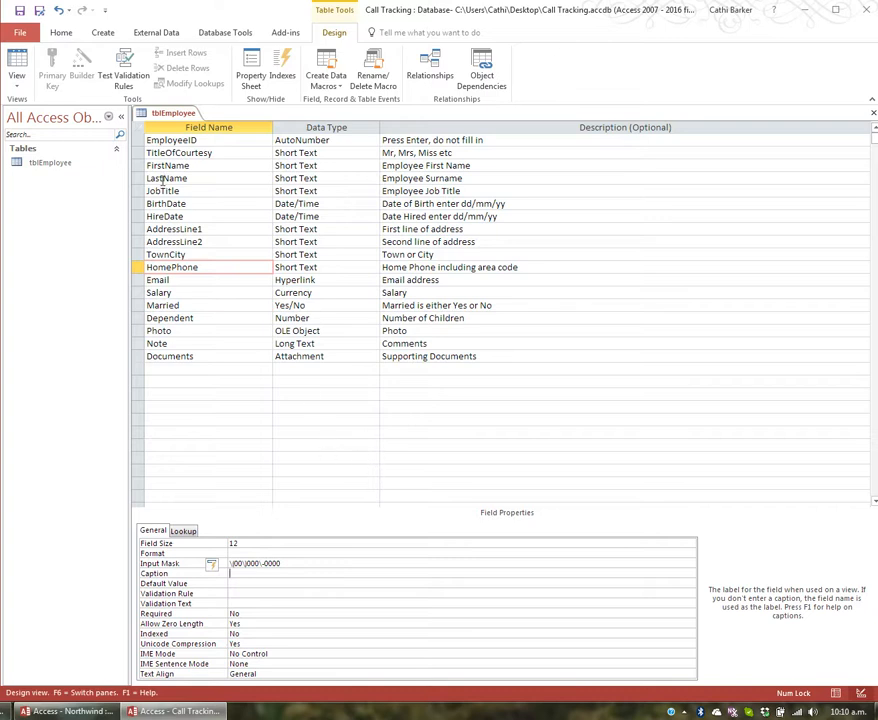
Save the table design and switch tblEmployee to Datasheet view
click(17, 68)
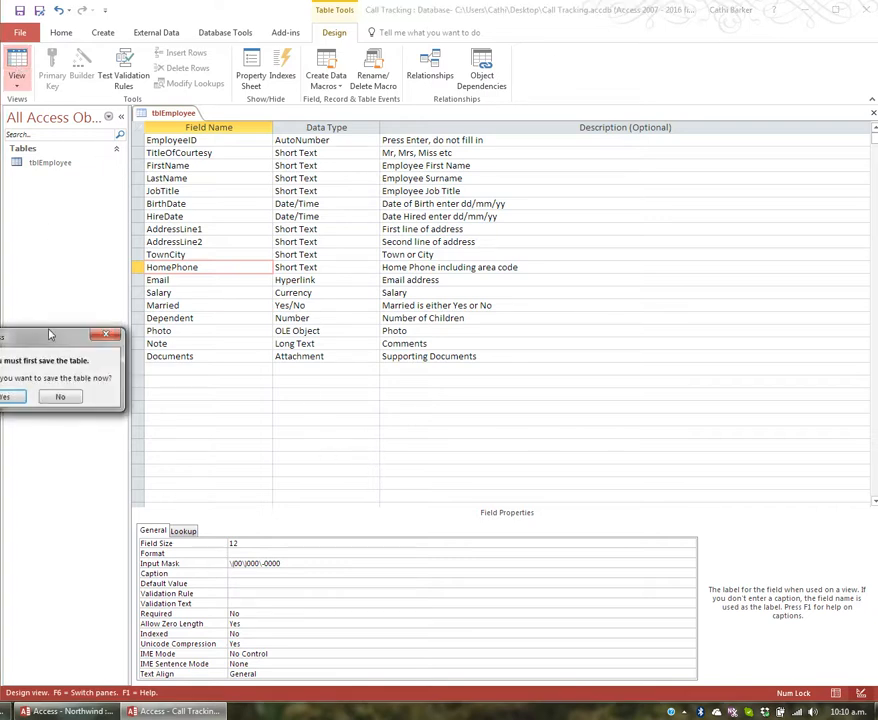
click(148, 436)
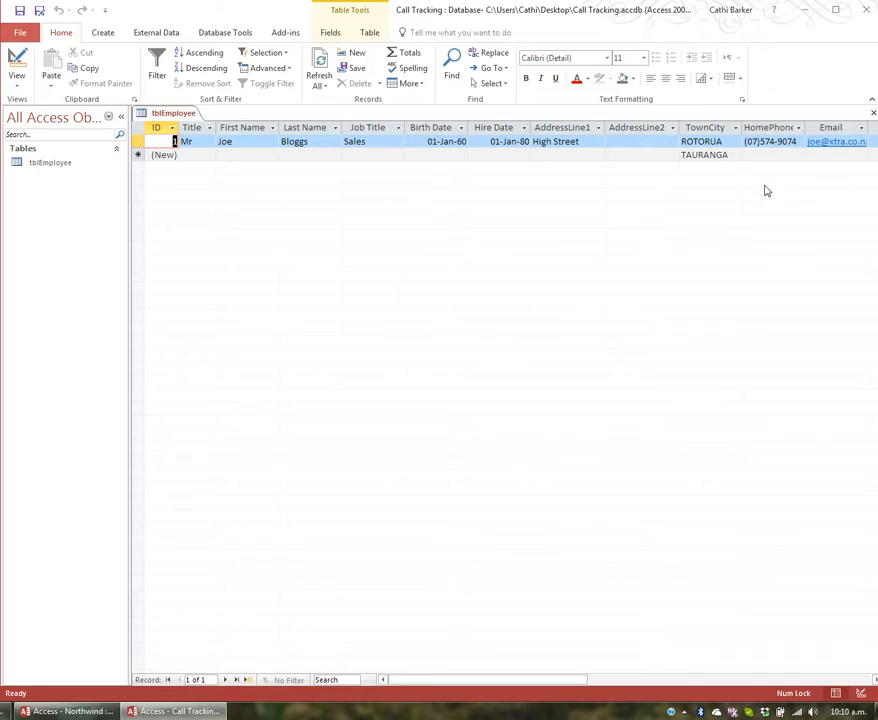
key(Tab)
key(Tab)
key(Tab)
key(Tab)
key(Tab)
key(Tab)
key(Tab)
key(Tab)
key(Tab)
key(Tab)
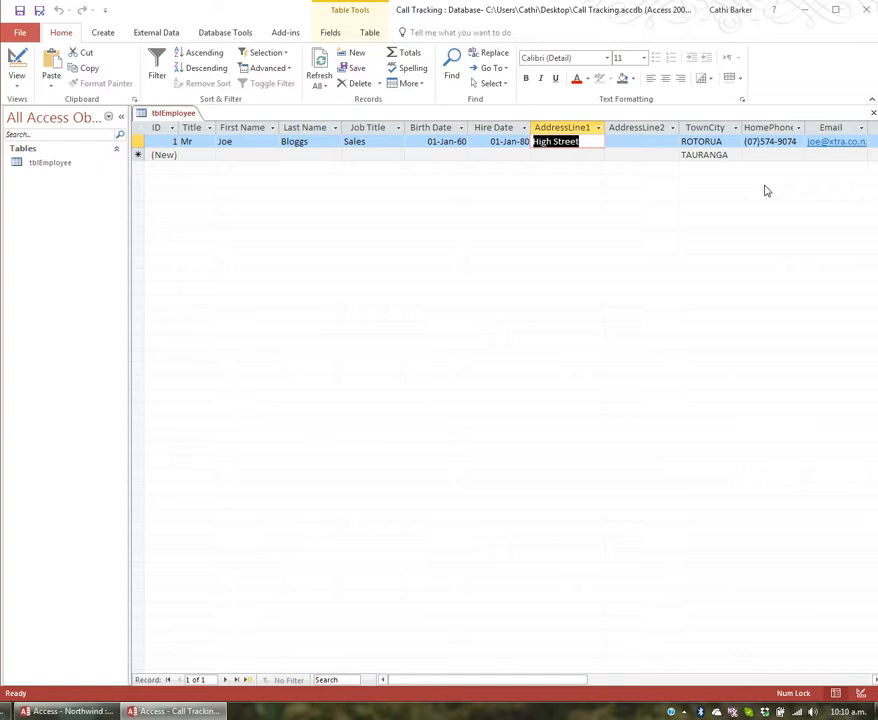
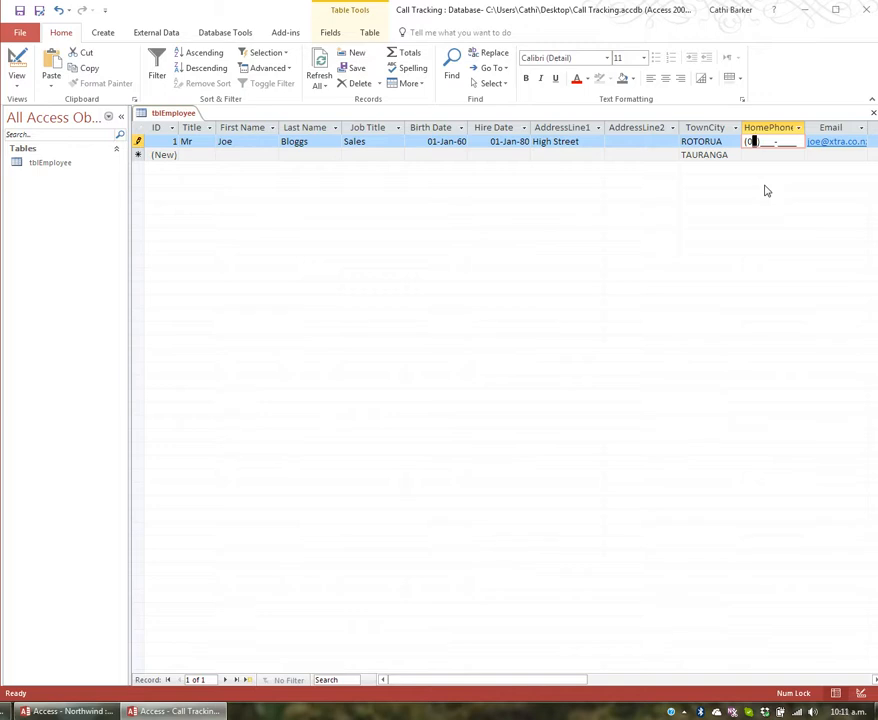
Re-enter the first employee's home phone in the bracketed area-code format, fixing the rejected entry
key(Tab)
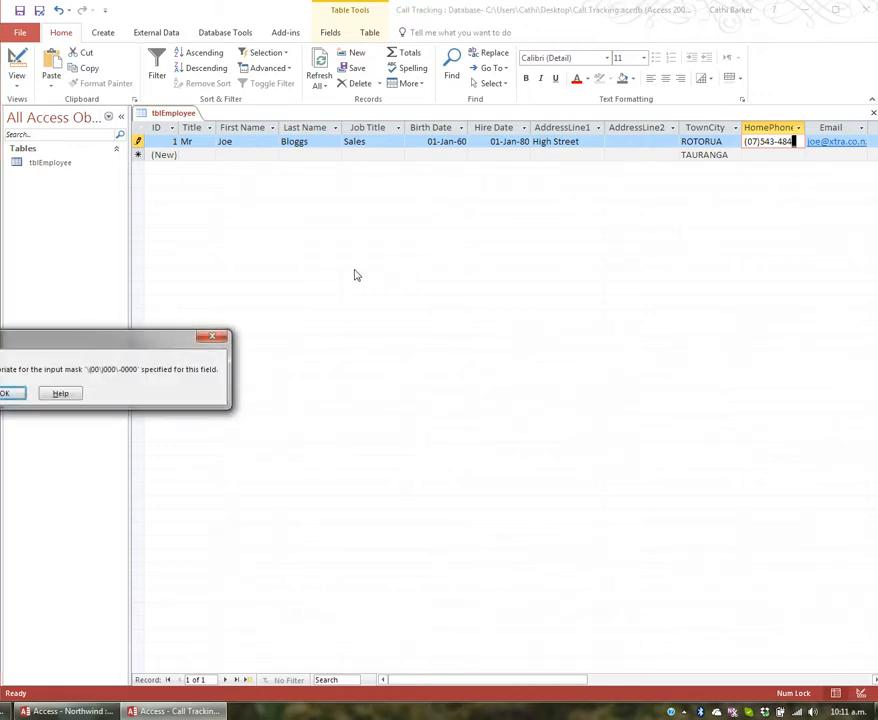
drag(142, 344, 446, 348)
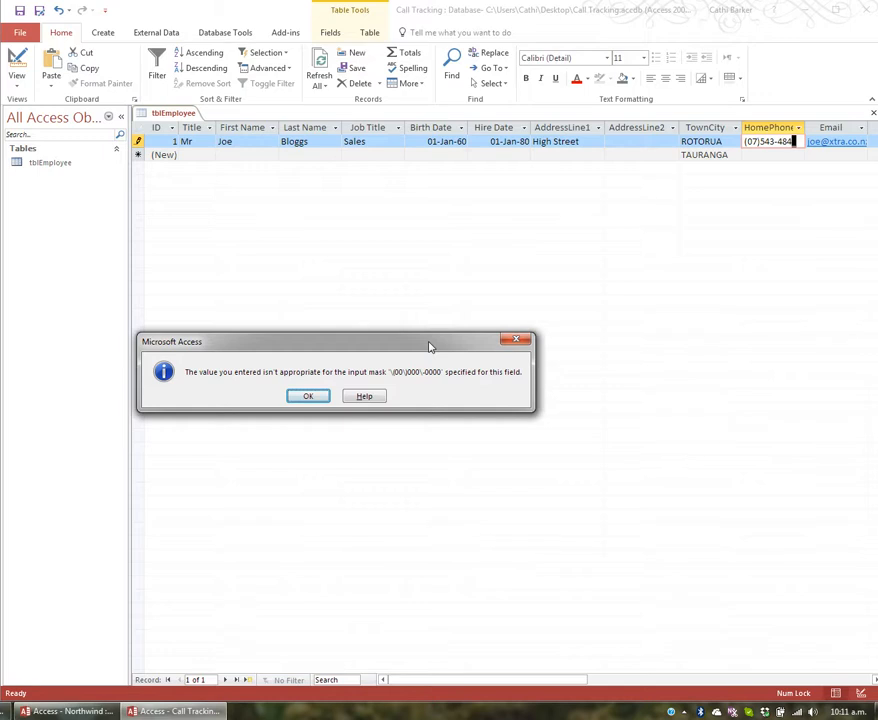
click(308, 396)
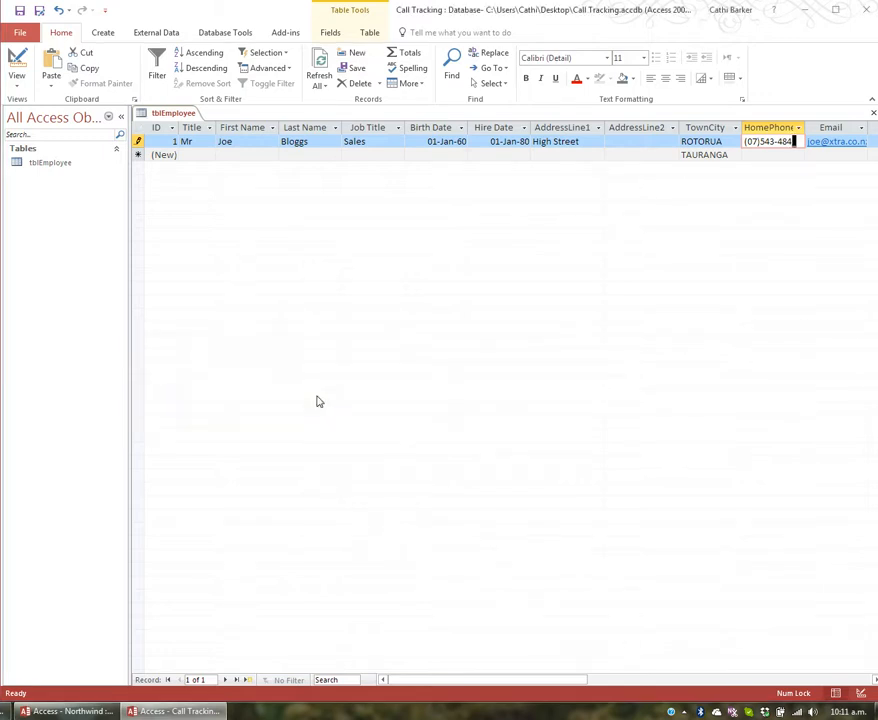
key(Tab)
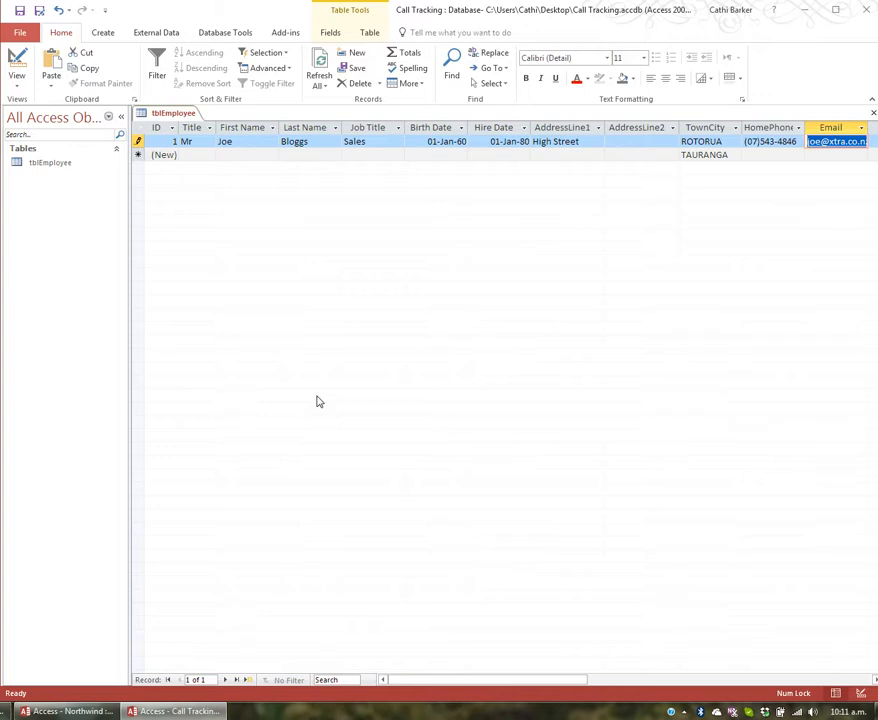
Back in Design view, insert a Short Text field named Mobile above Email
click(17, 60)
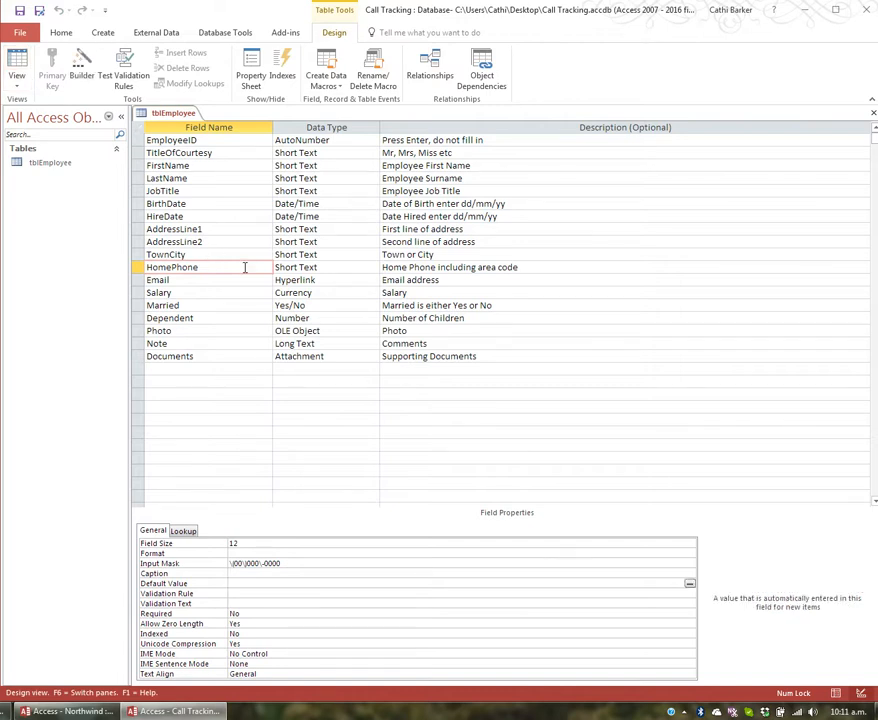
click(229, 283)
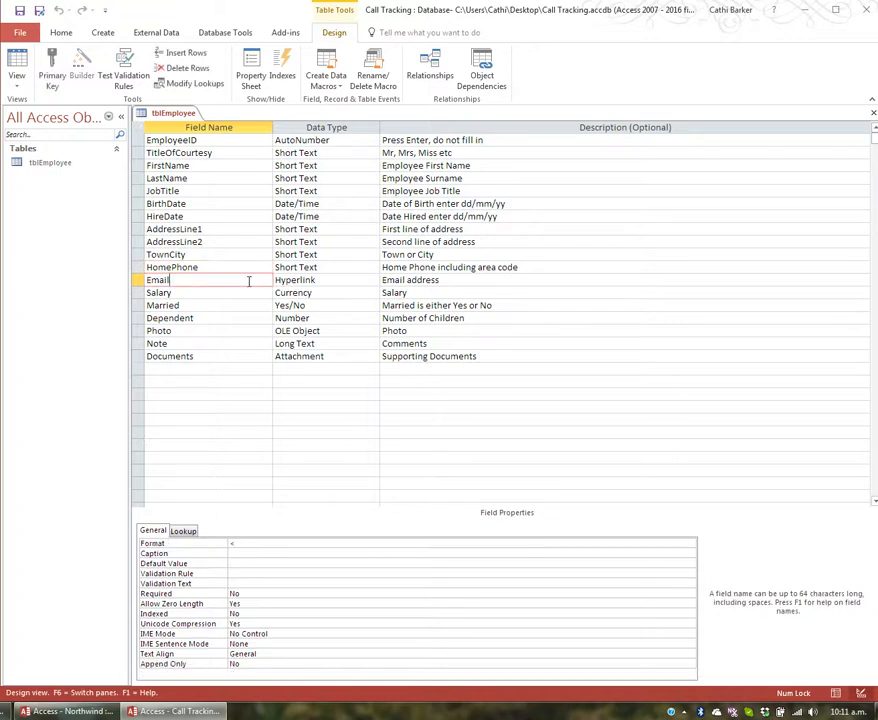
key(Down)
key(Up)
key(Insert)
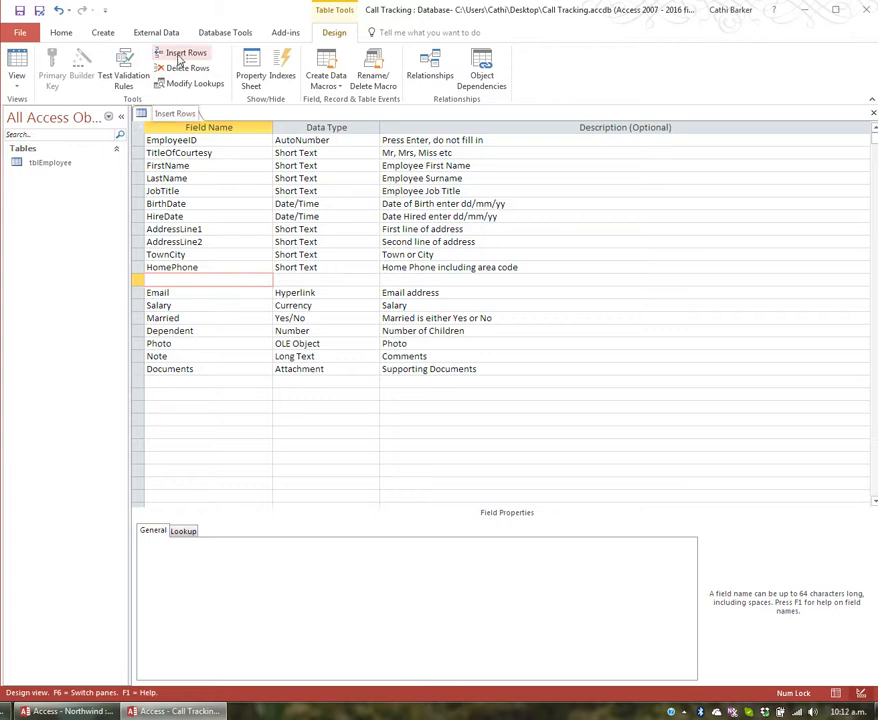
text(Mobile)
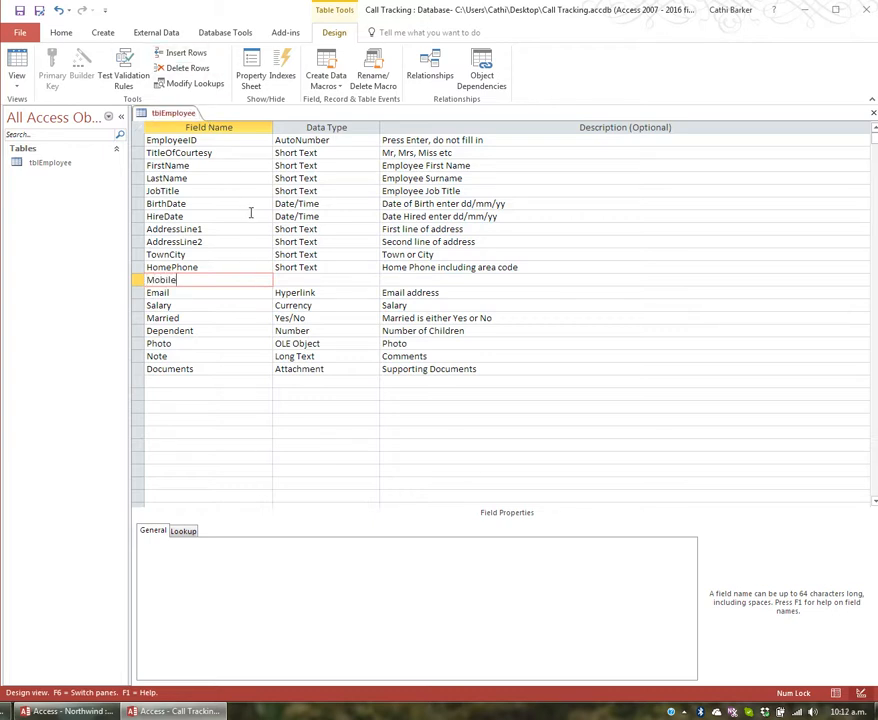
key(Tab)
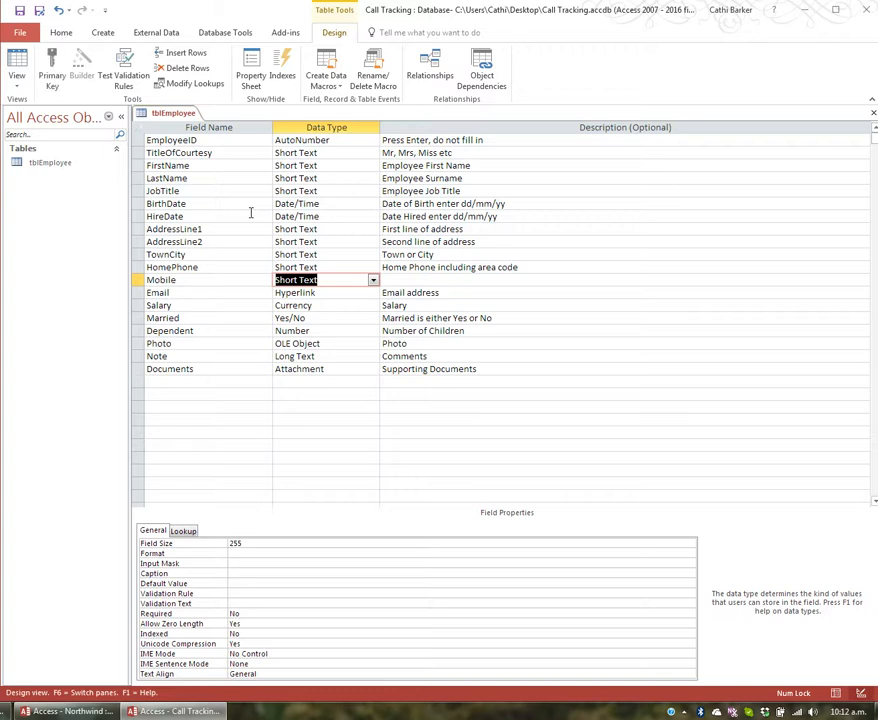
key(Tab)
text(Enter mo)
key(BackSpace)
key(BackSpace)
text(M)
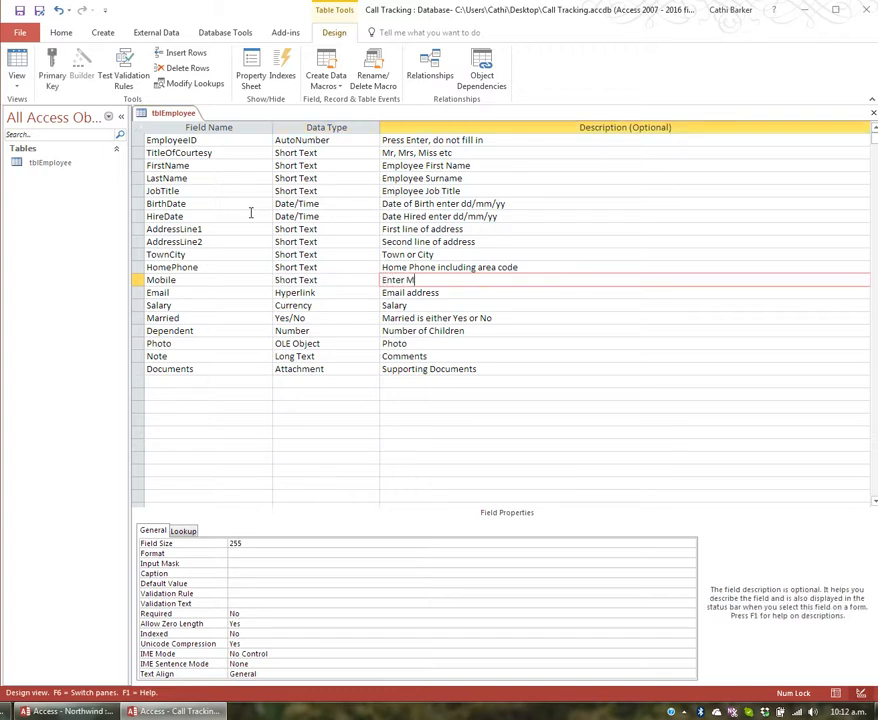
text(obile including area code)
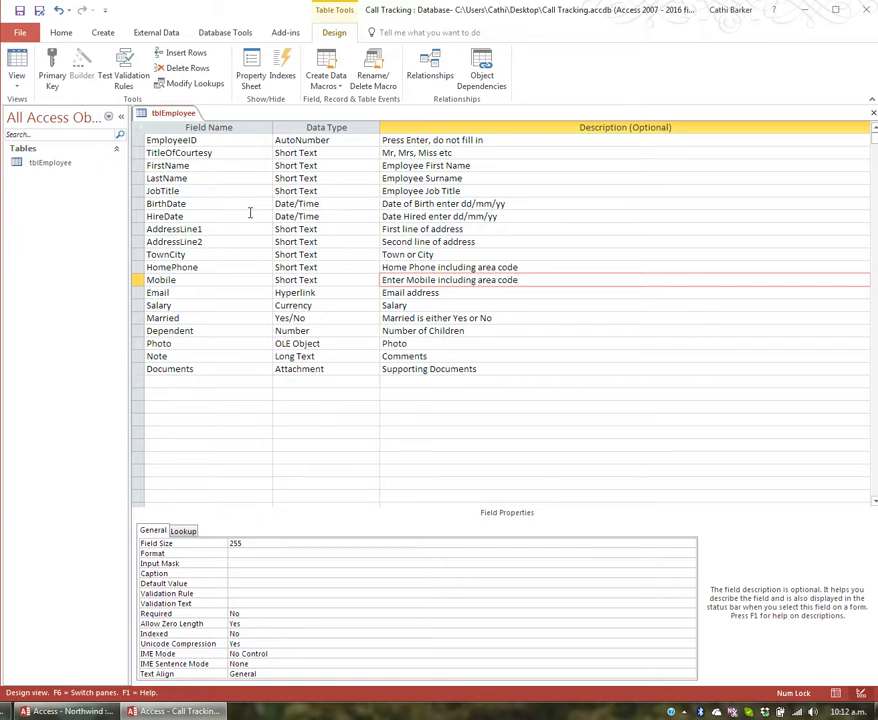
click(276, 566)
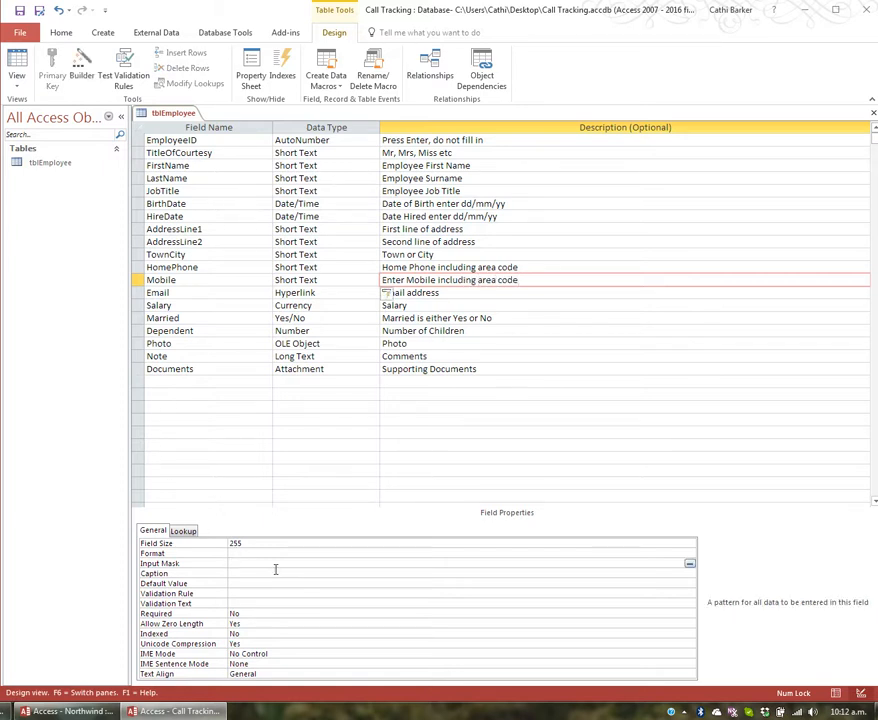
text((000))
text(000-0)
text(00)
text(0)
Save the table with the new Mobile field and switch to Datasheet view
click(16, 66)
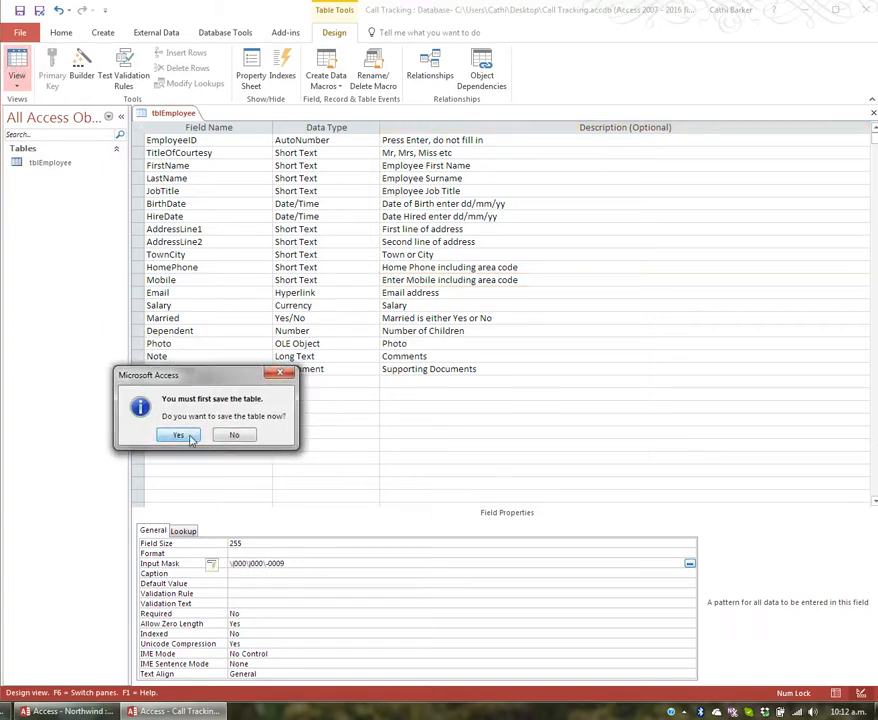
click(178, 379)
key(Tab)
key(Tab)
key(Tab)
key(Tab)
key(Tab)
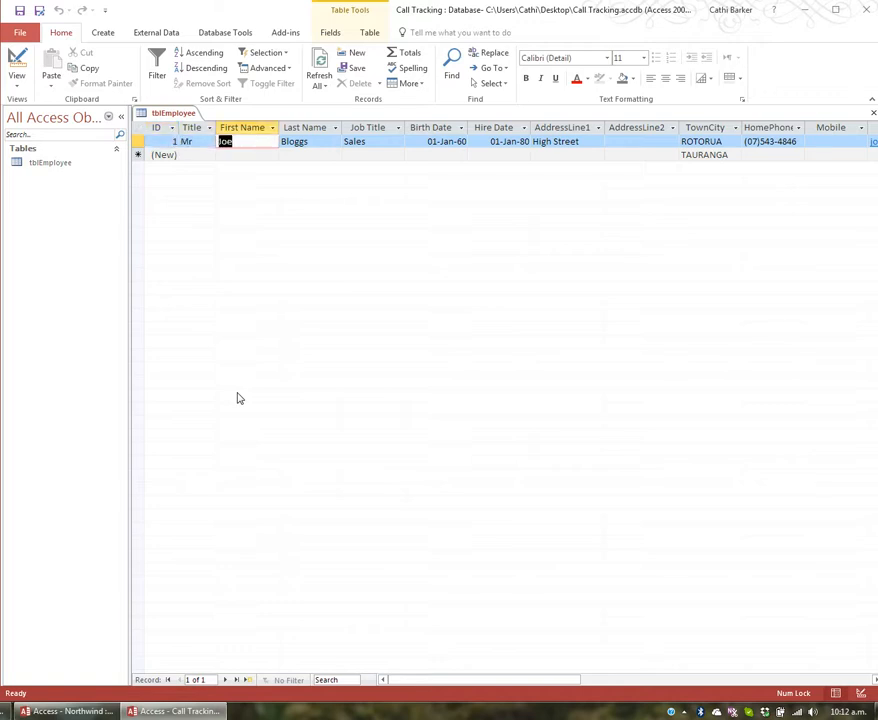
key(Tab)
key(Tab)
key(Tab)
key(Tab)
key(Tab)
key(Tab)
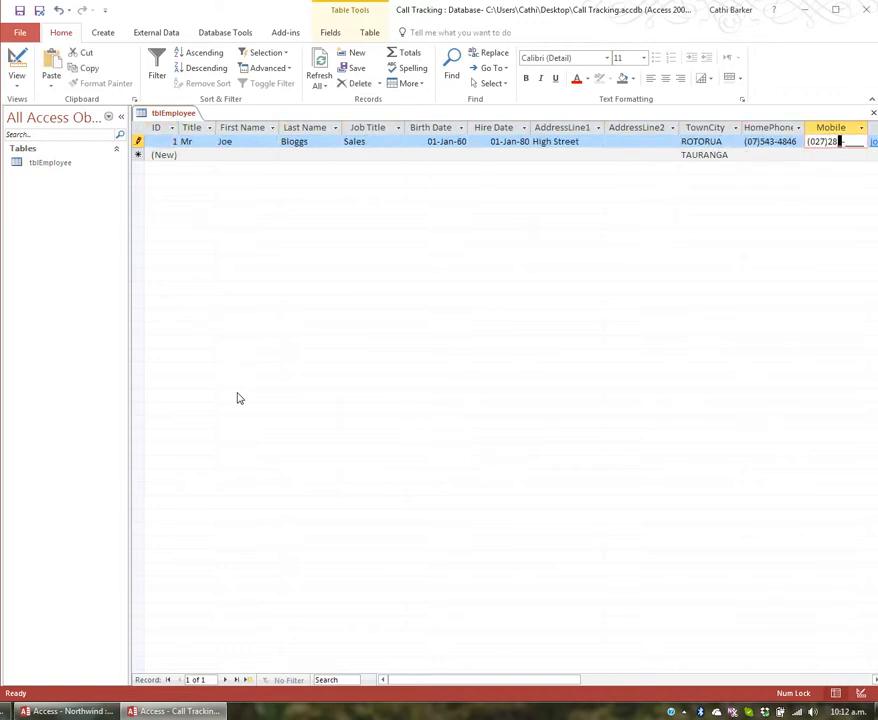
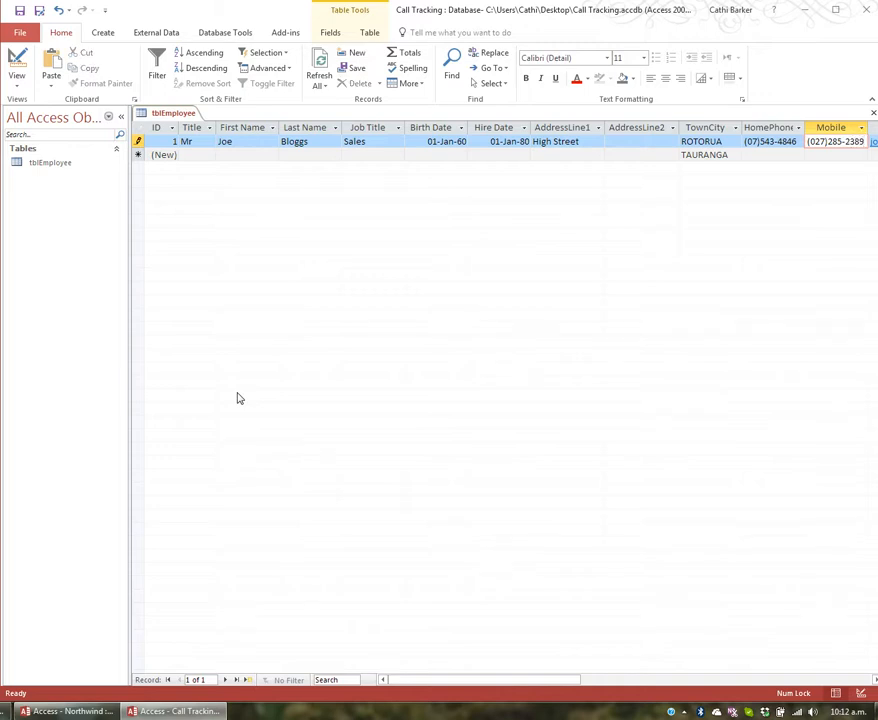
Enter the first employee's mobile number in the Mobile column and check it
key(Tab)
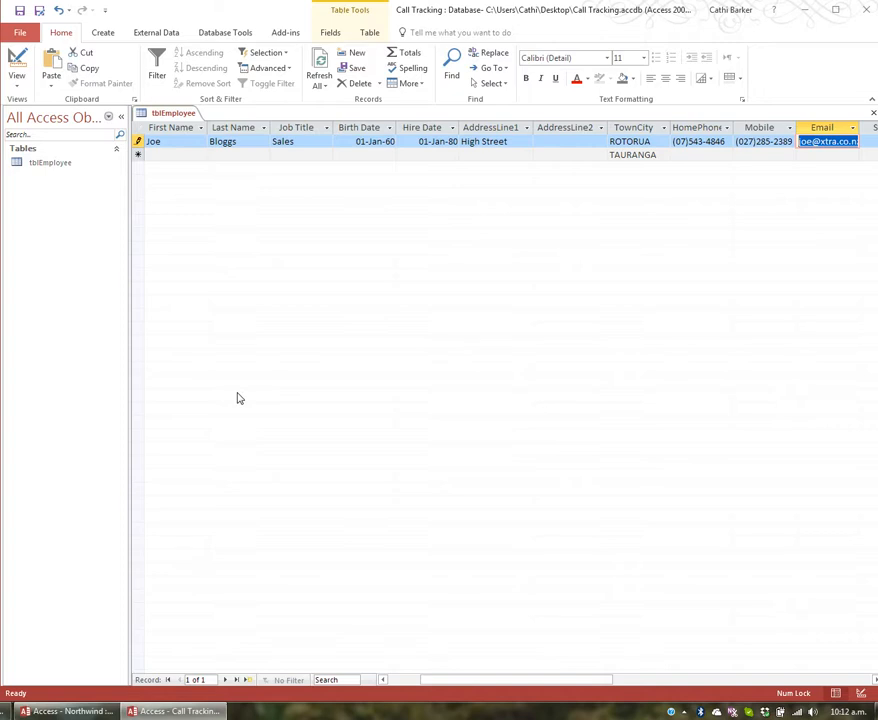
key(shift+Tab)
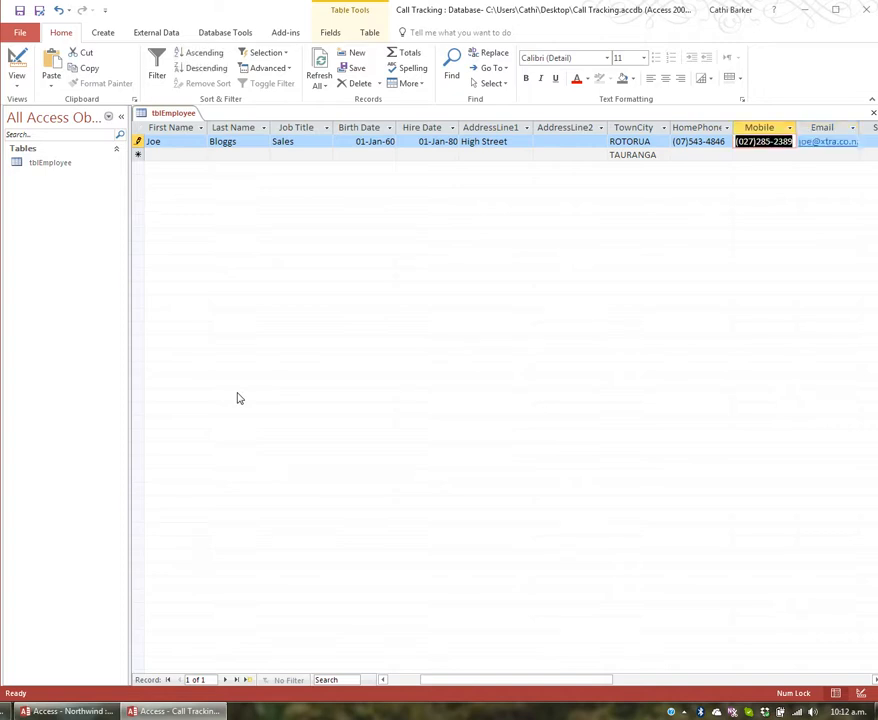
key(Home)
key(End)
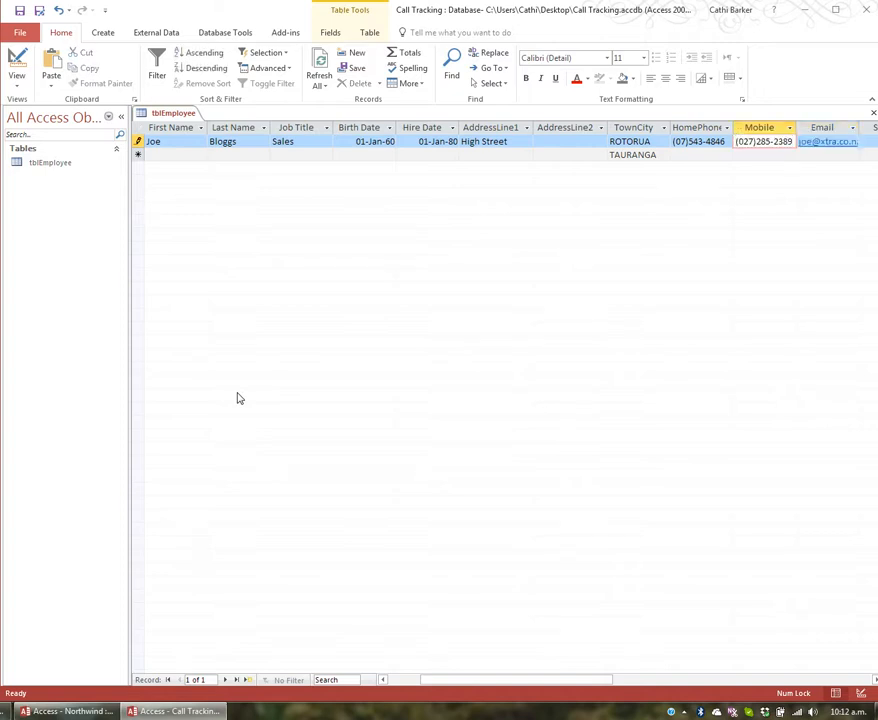
key(Tab)
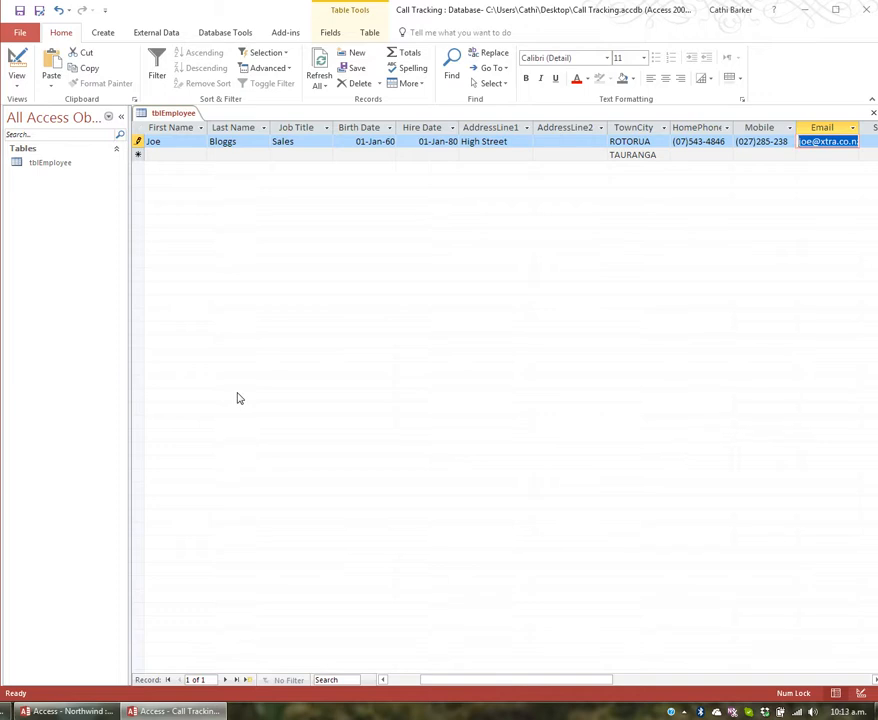
Switch tblEmployee back to Design view and select the LastName field
click(18, 60)
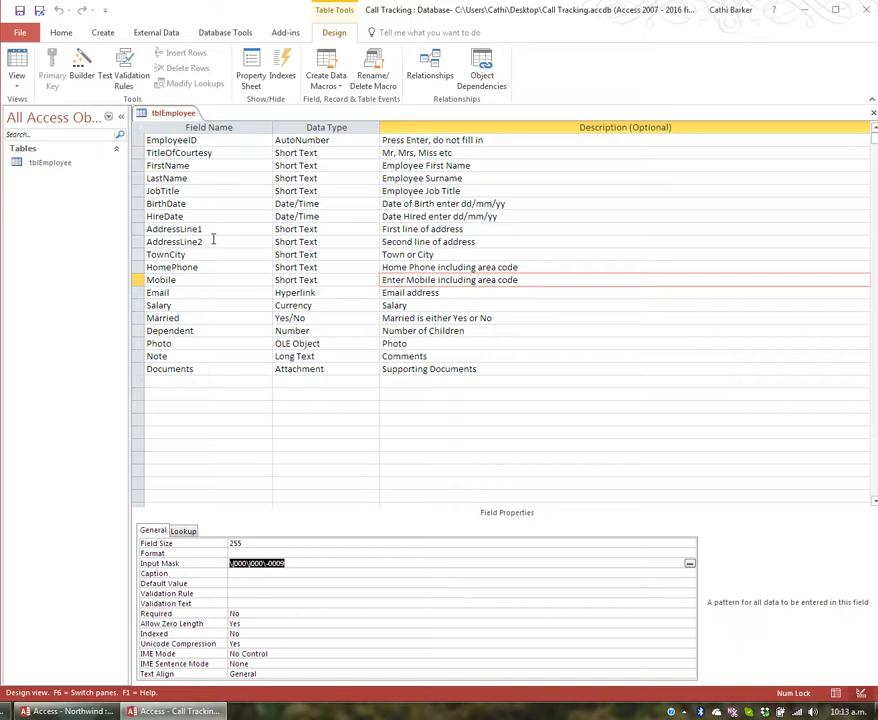
click(215, 178)
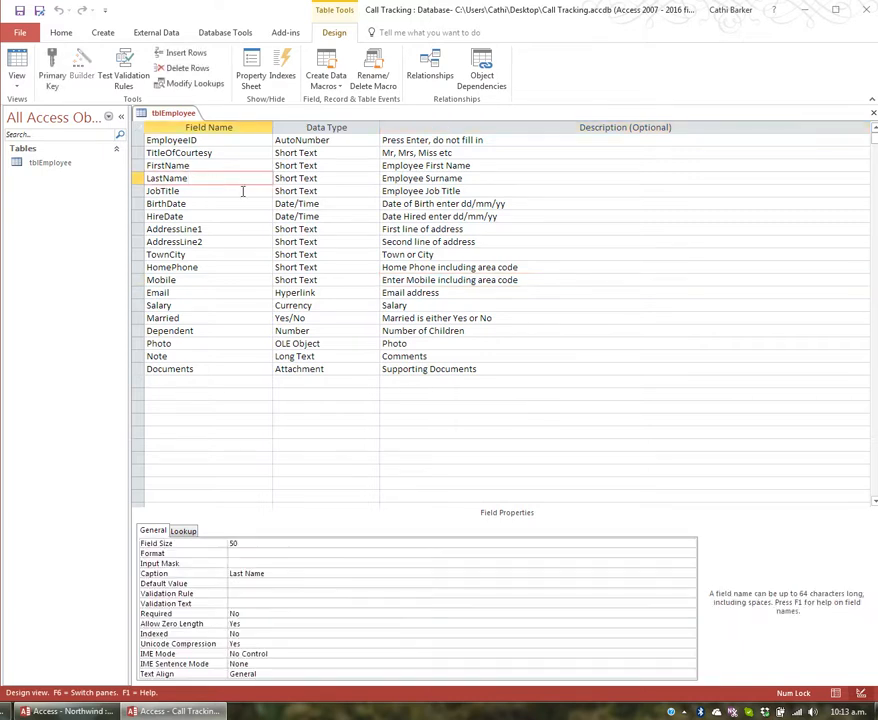
Switch the Required property to Yes on LastName, FirstName and JobTitle
click(254, 614)
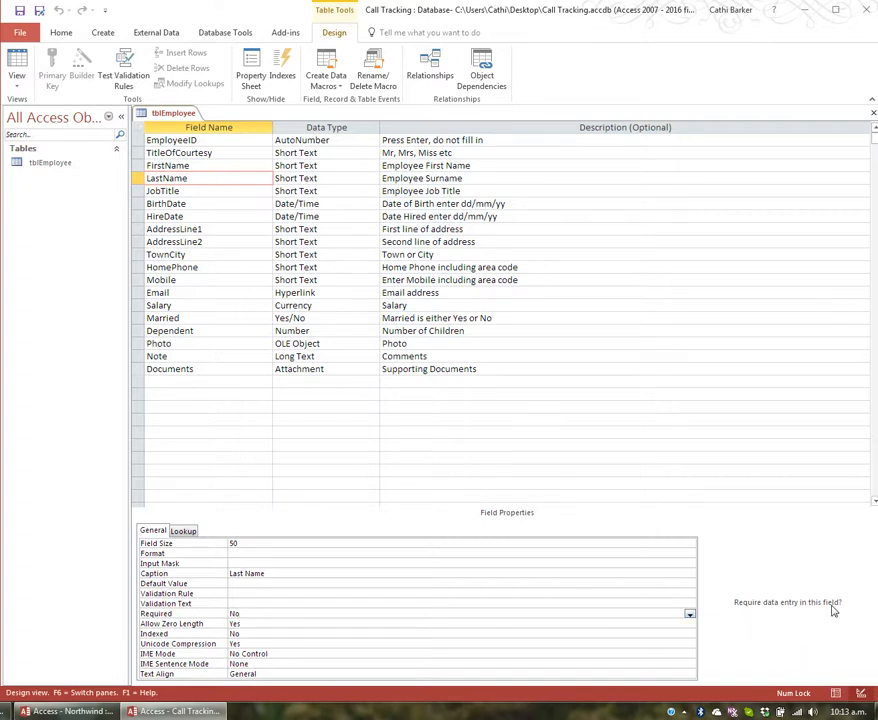
double_click(246, 614)
click(221, 165)
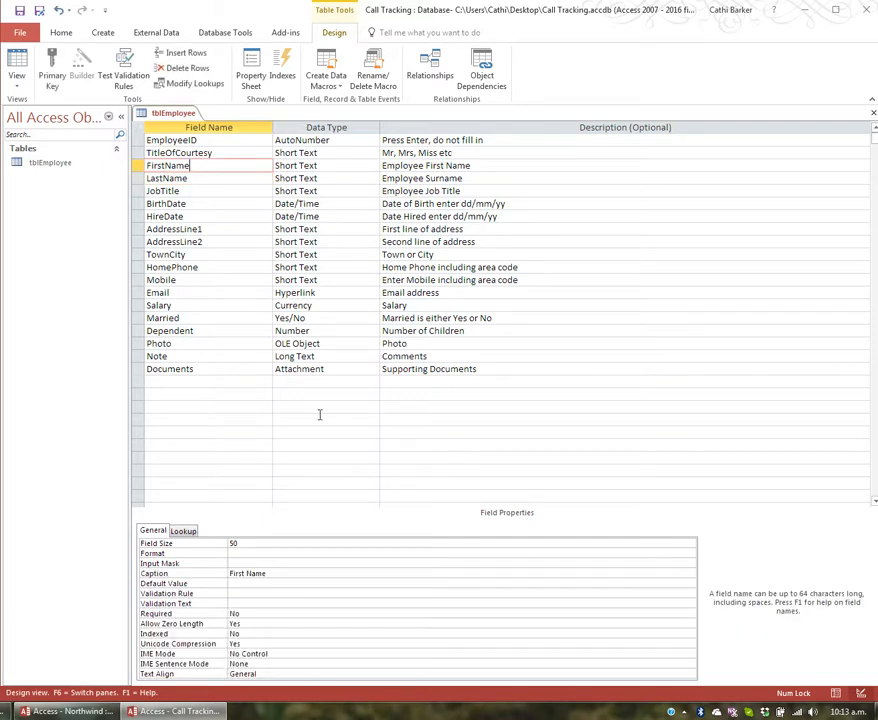
double_click(160, 615)
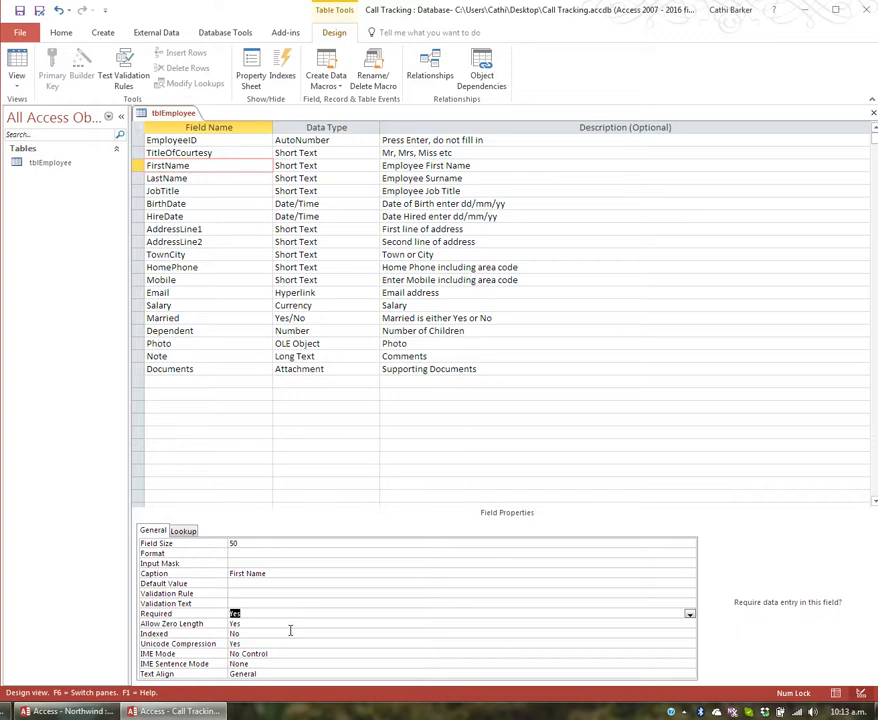
click(178, 190)
double_click(160, 614)
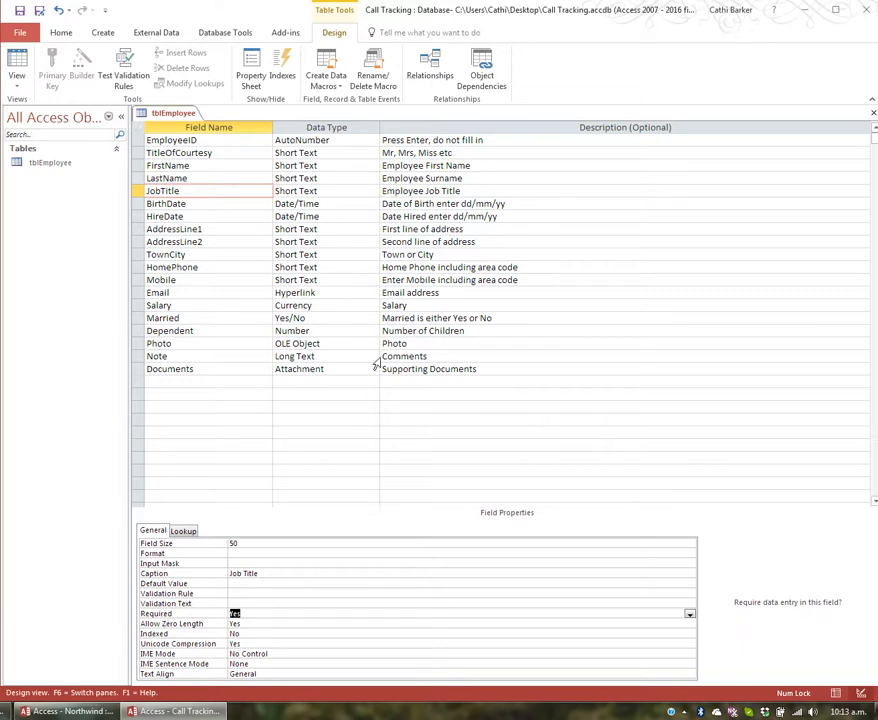
click(196, 178)
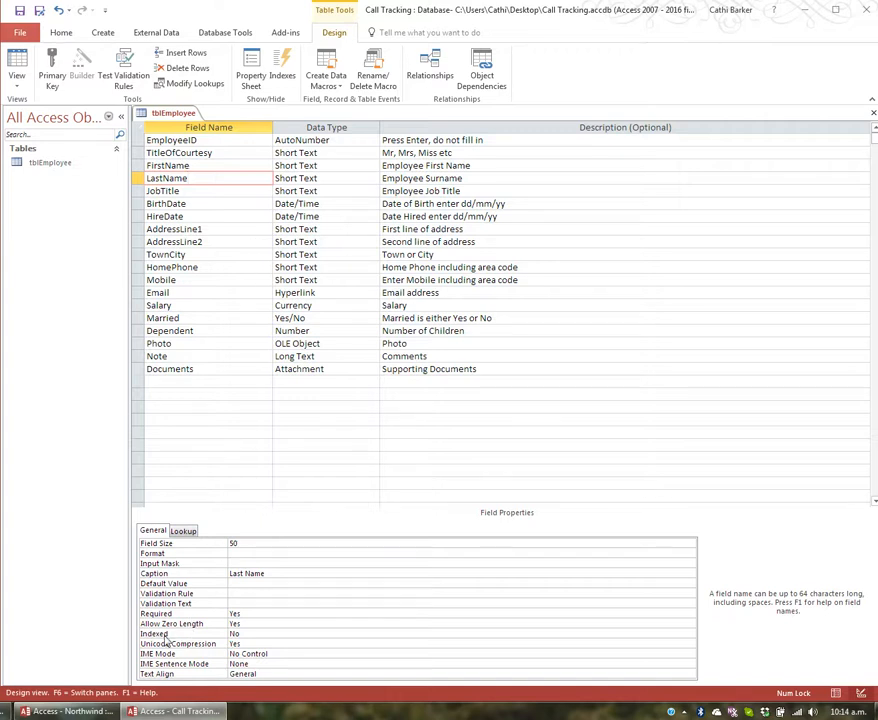
Set the Indexed property to Yes (Duplicates OK) on both LastName and JobTitle
click(249, 633)
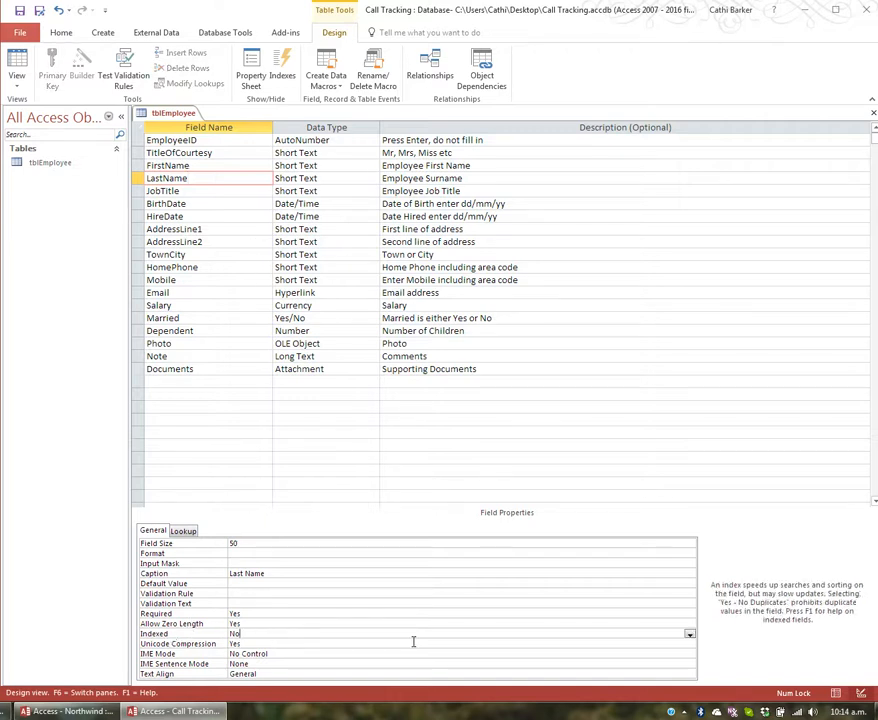
click(690, 635)
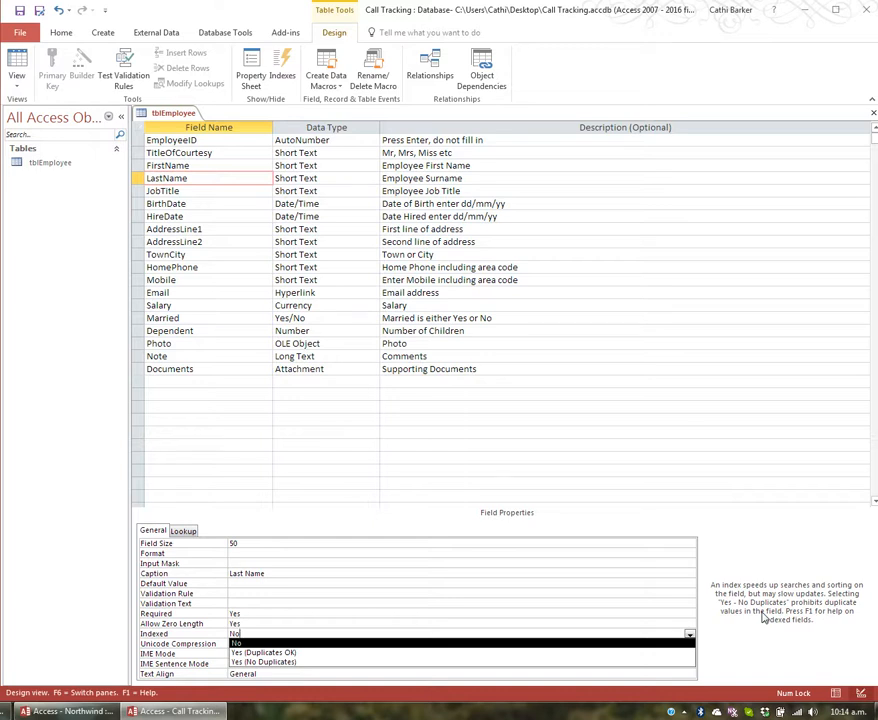
click(316, 653)
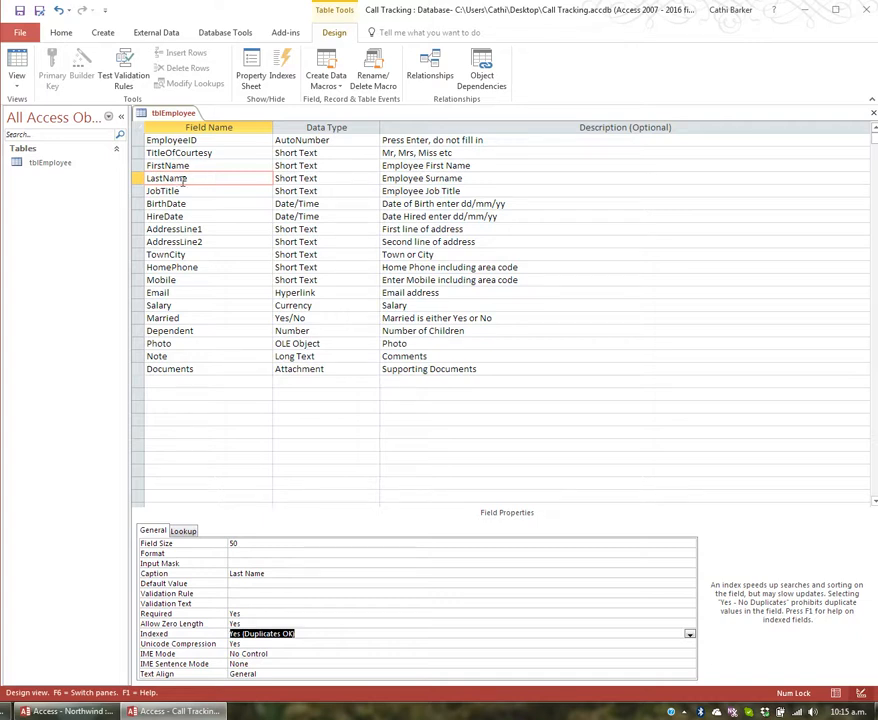
click(184, 191)
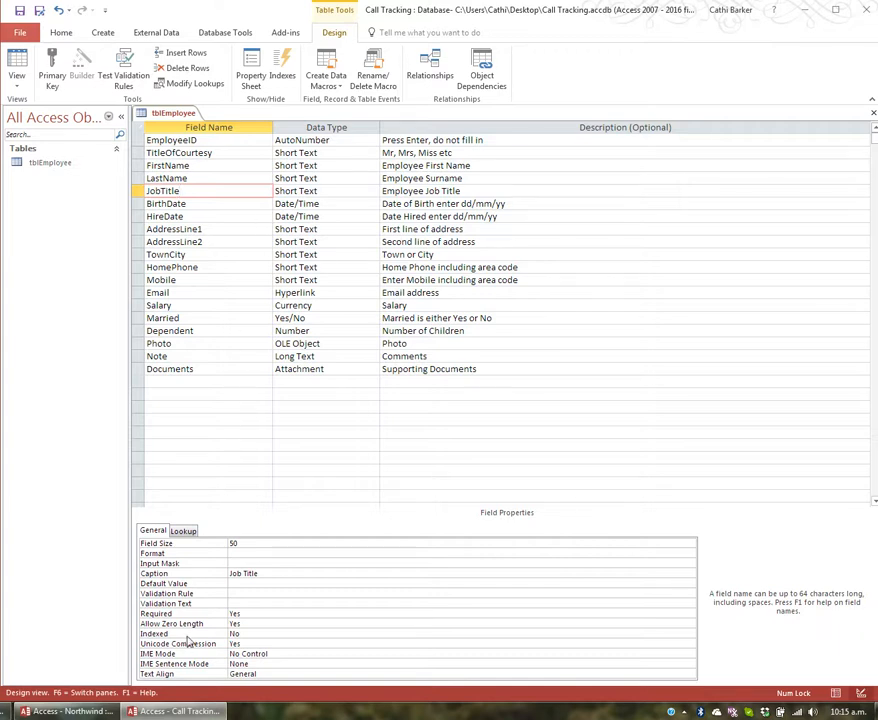
click(240, 634)
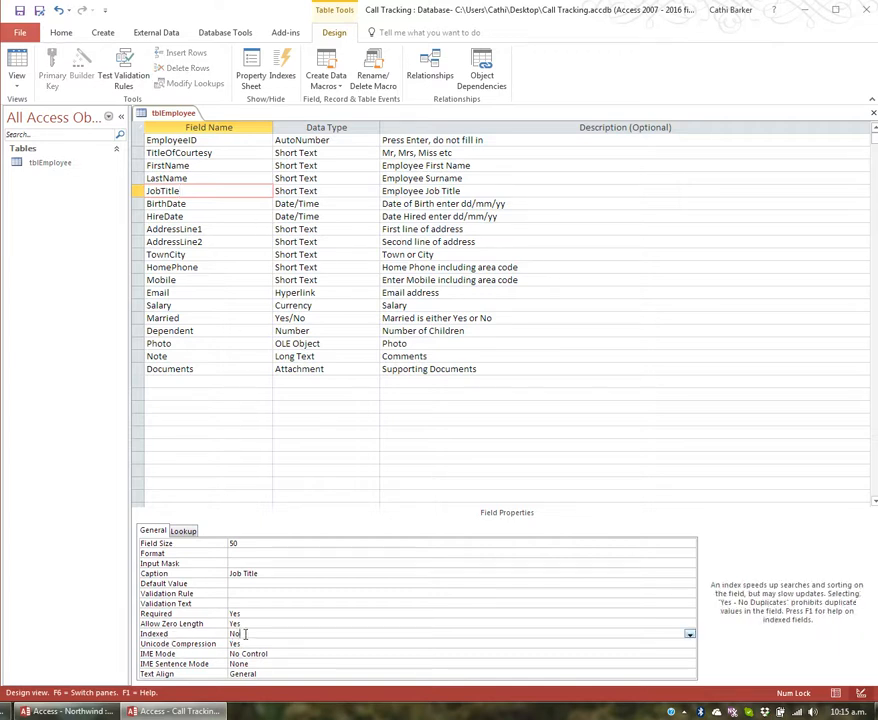
click(689, 635)
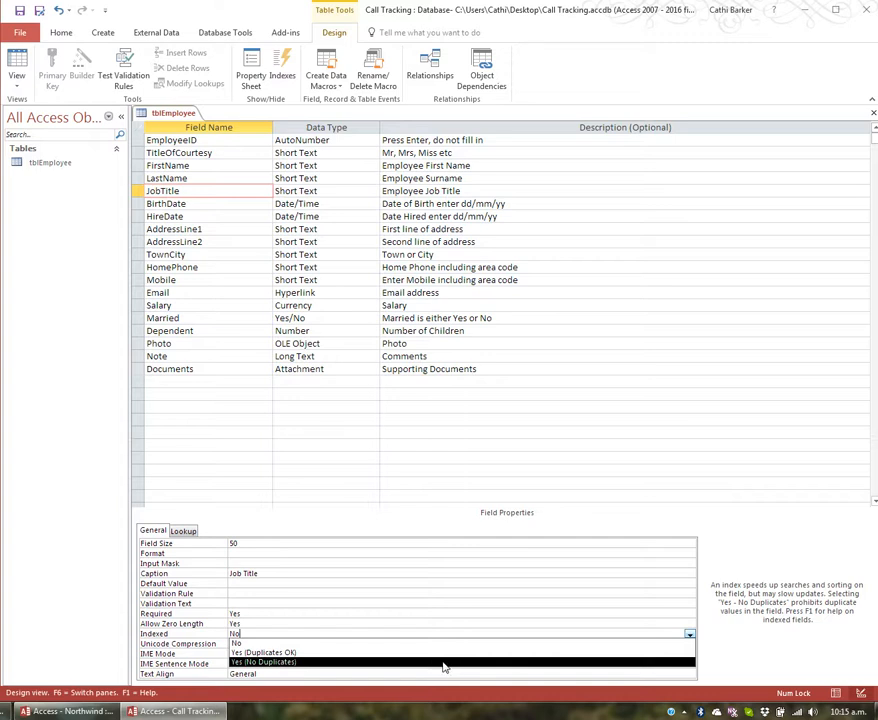
click(441, 653)
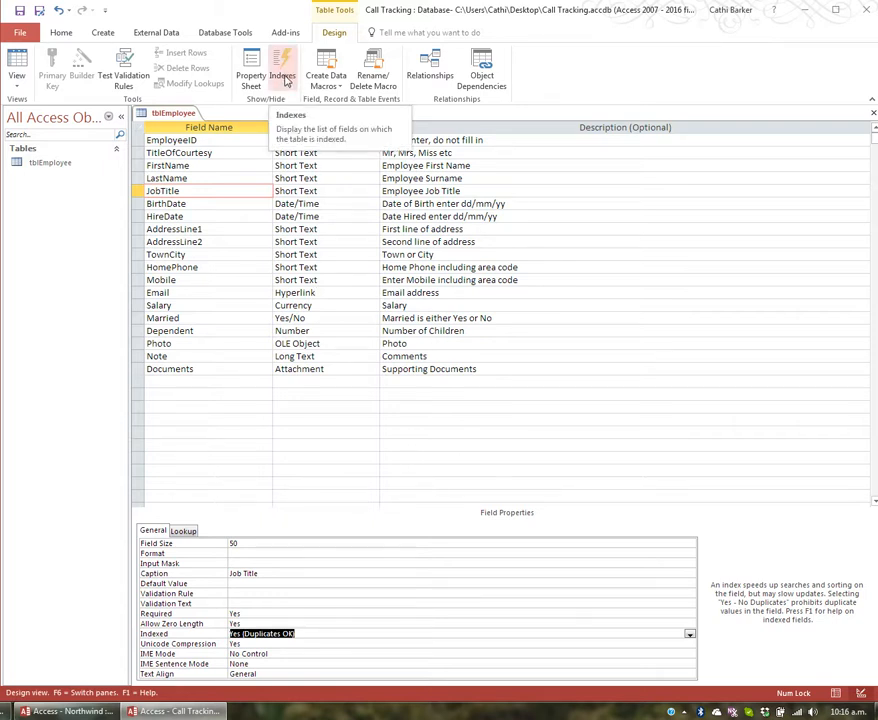
click(283, 77)
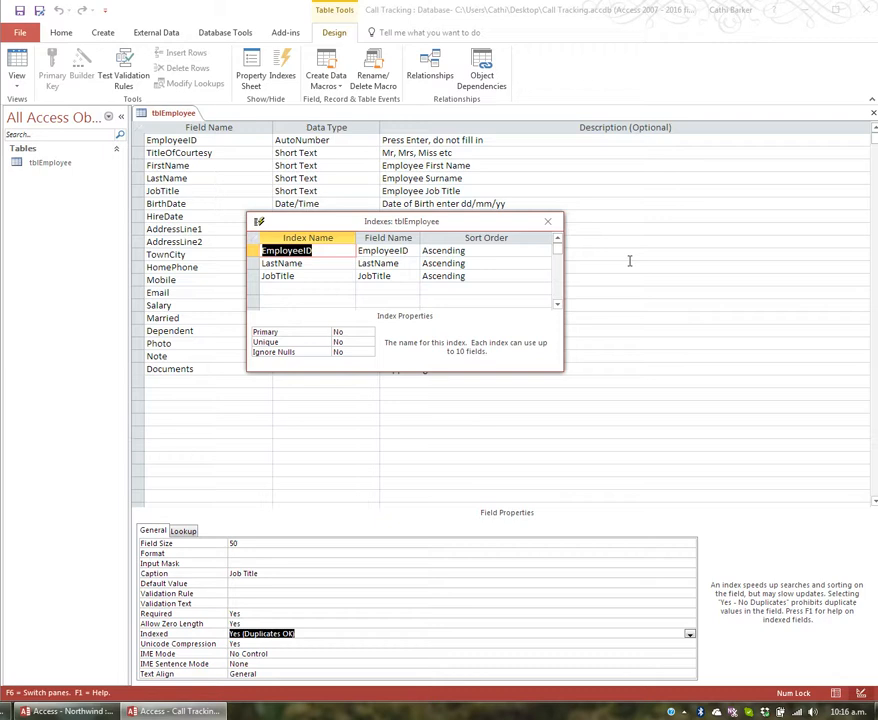
click(316, 263)
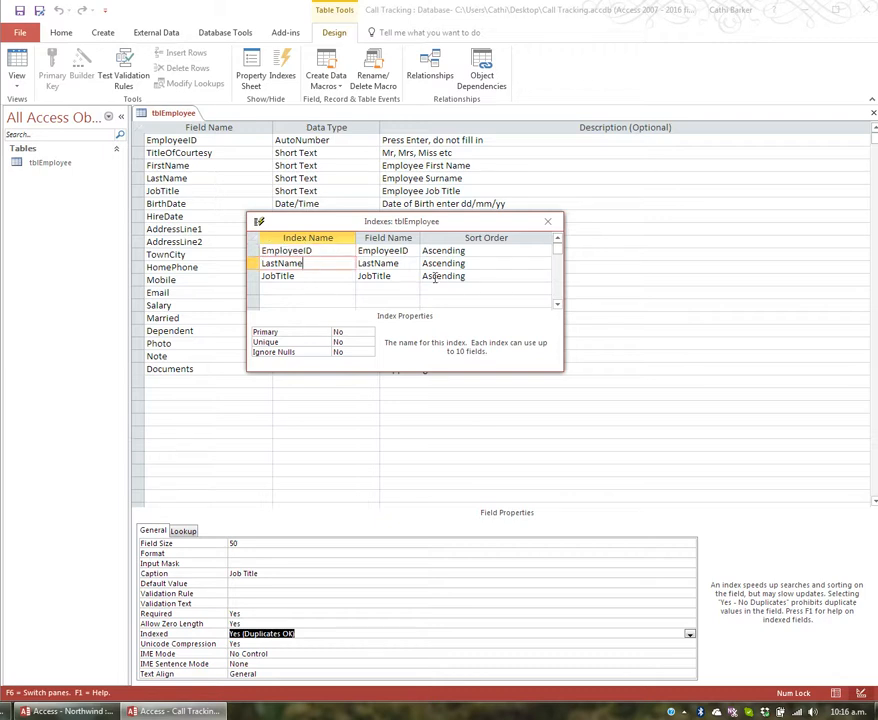
click(300, 276)
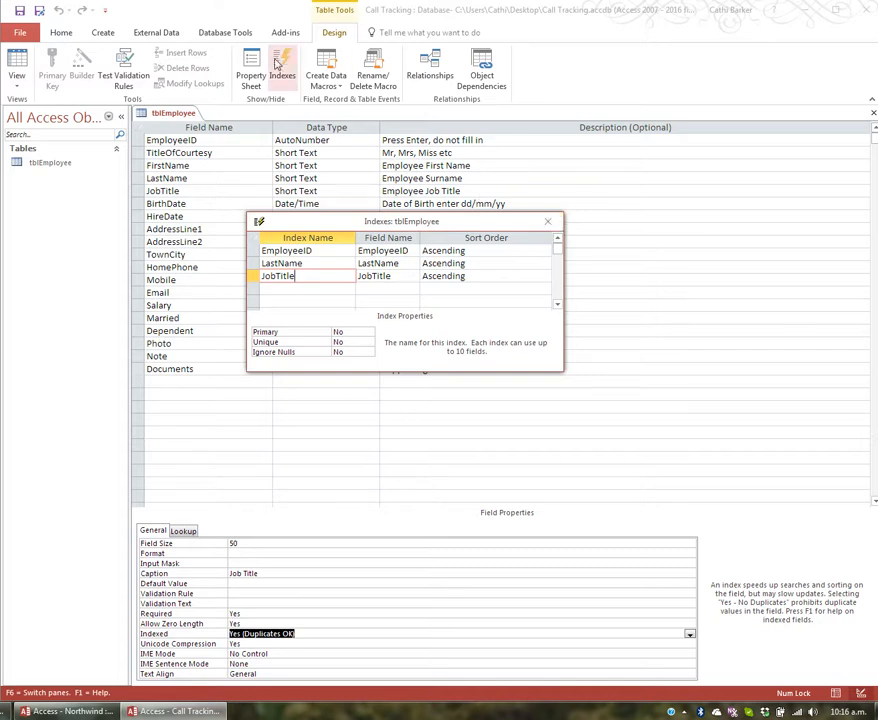
click(548, 222)
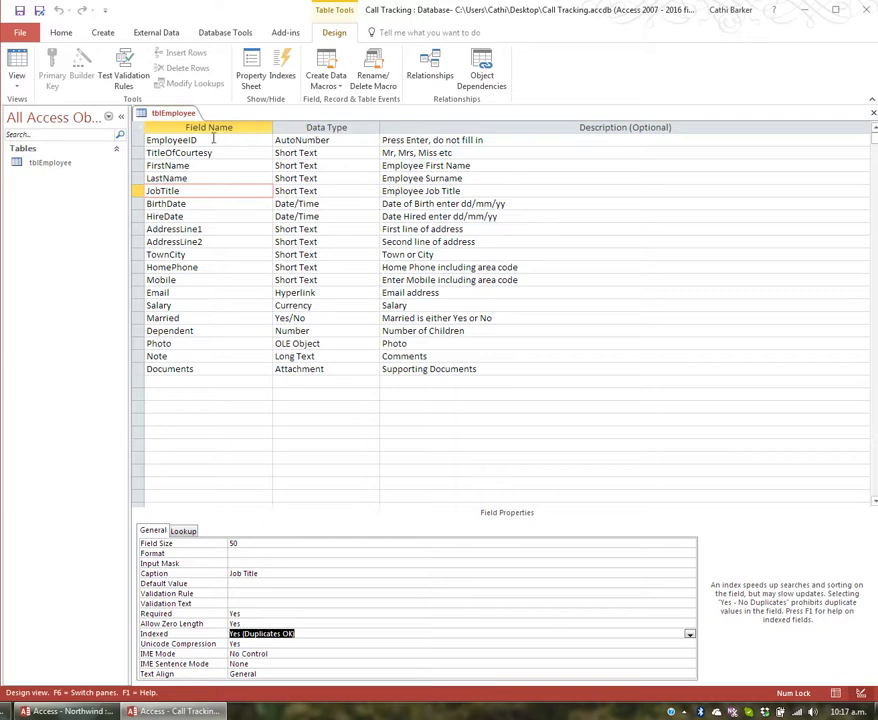
Make EmployeeID the primary key, then try a combined key across several fields
click(216, 140)
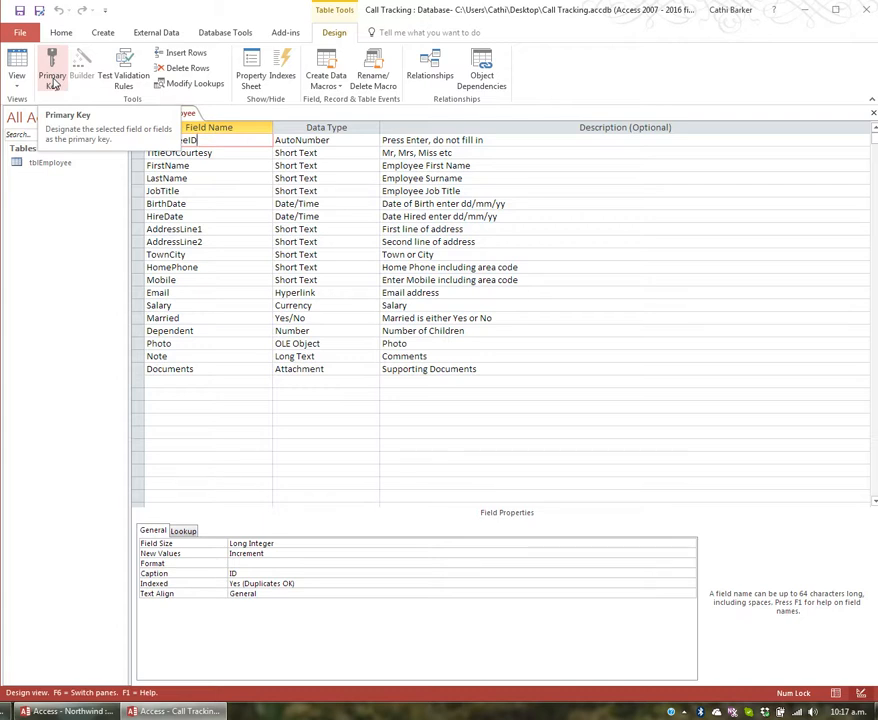
click(53, 80)
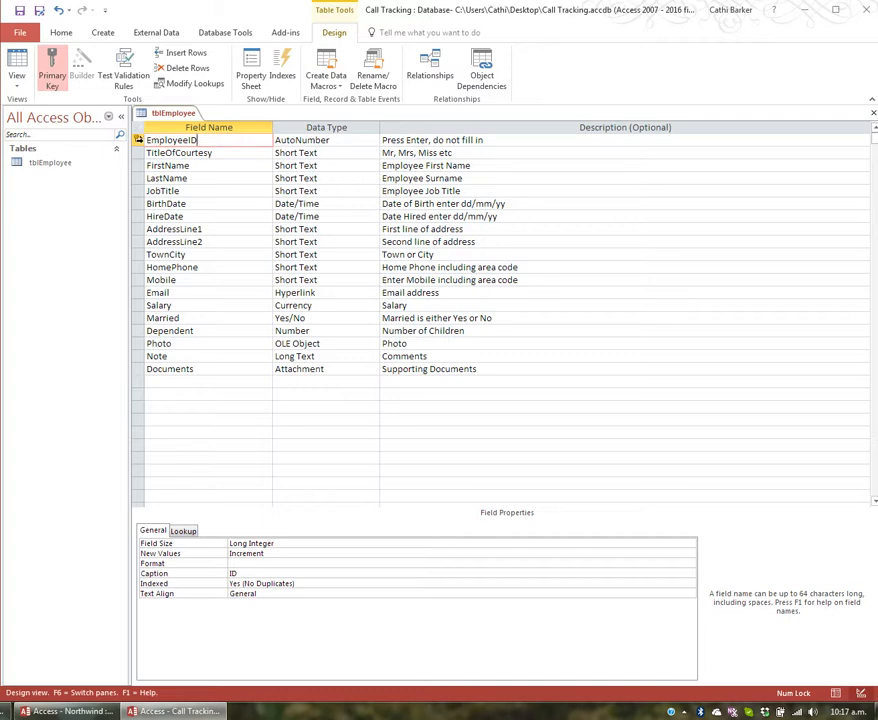
drag(139, 140, 150, 216)
click(58, 74)
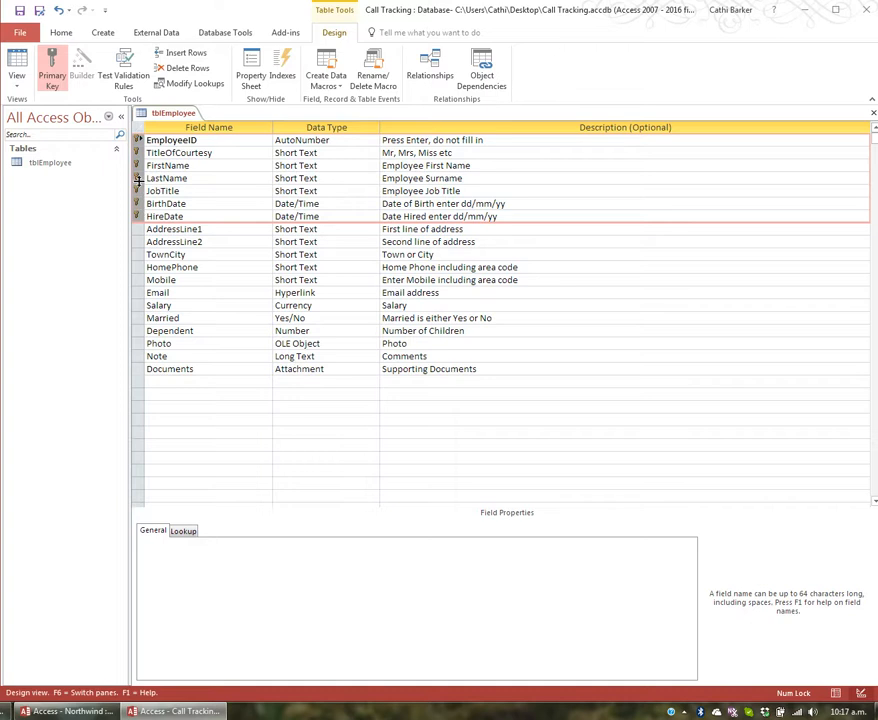
click(157, 152)
Set a combined primary key on EmployeeID, FirstName and BirthDate
click(138, 141)
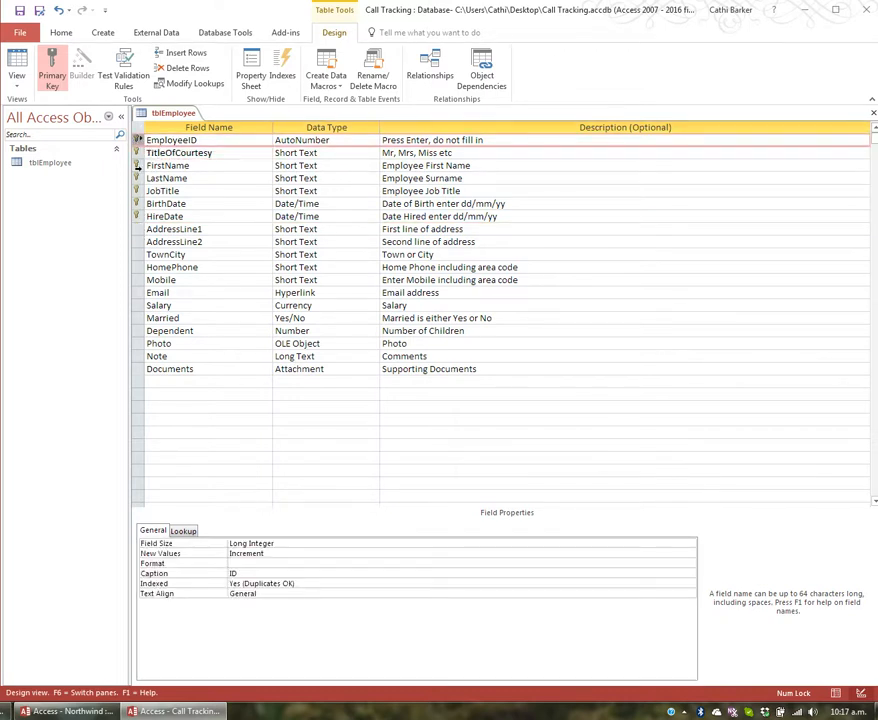
click(138, 165)
click(138, 203)
click(55, 68)
click(55, 68)
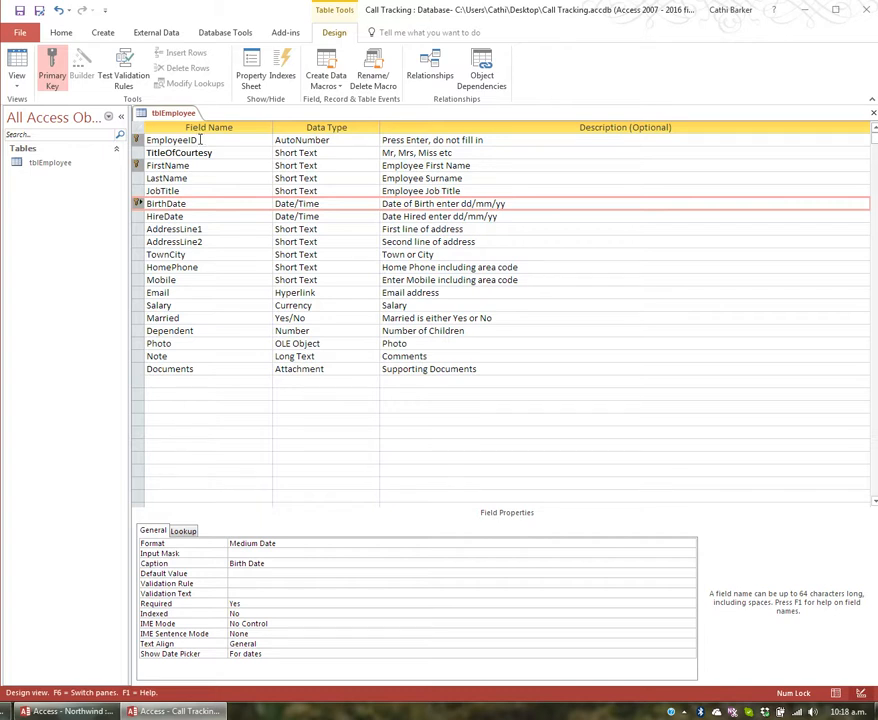
Reset EmployeeID as the sole primary key, indexed Yes (No Duplicates)
click(204, 139)
click(58, 70)
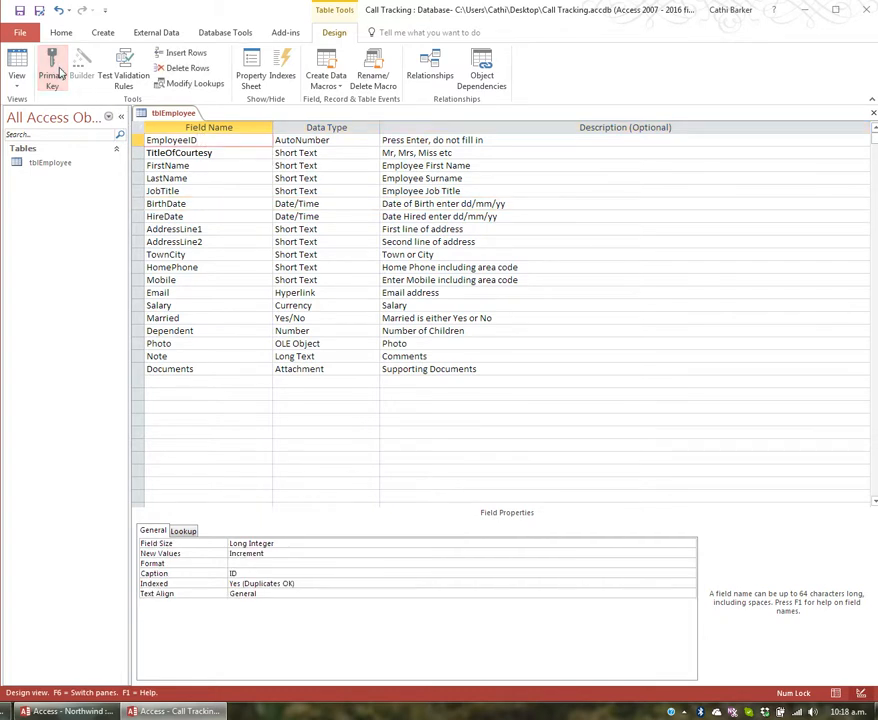
click(60, 72)
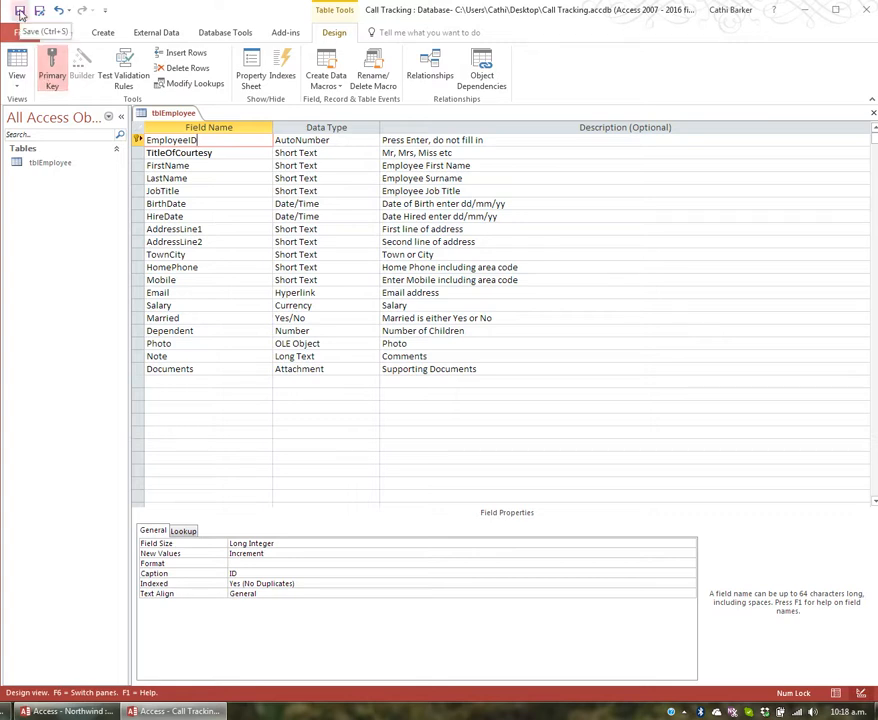
Save tblEmployee, test existing data against the new rules, and close the table
click(20, 12)
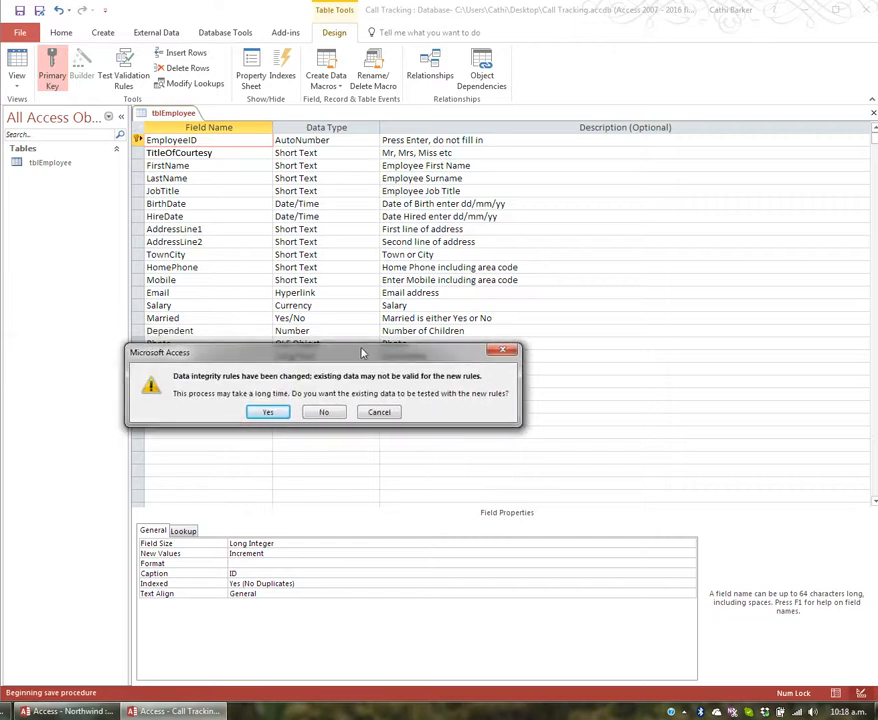
click(269, 412)
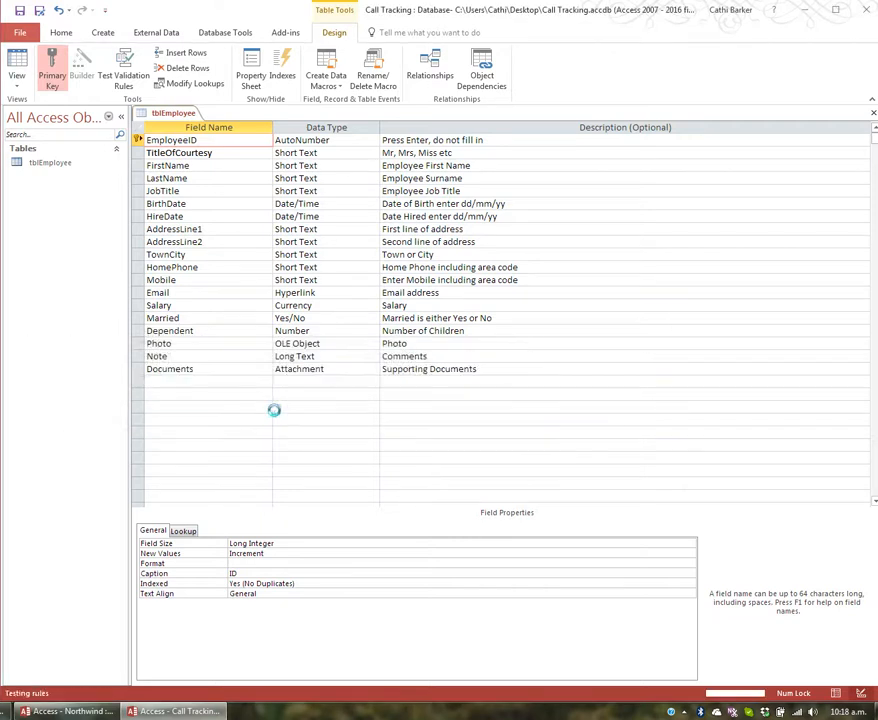
click(16, 66)
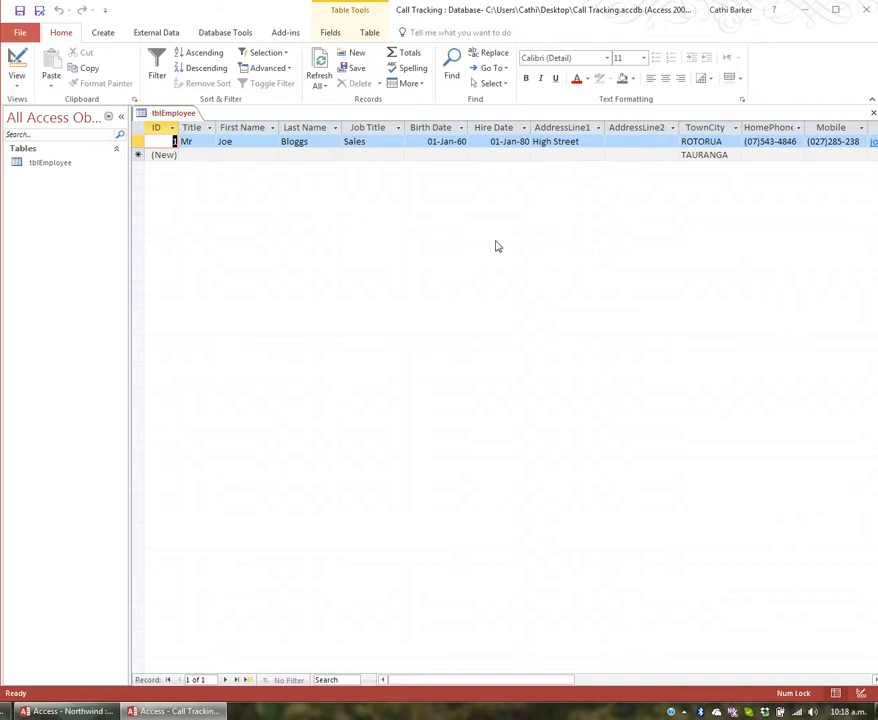
click(873, 113)
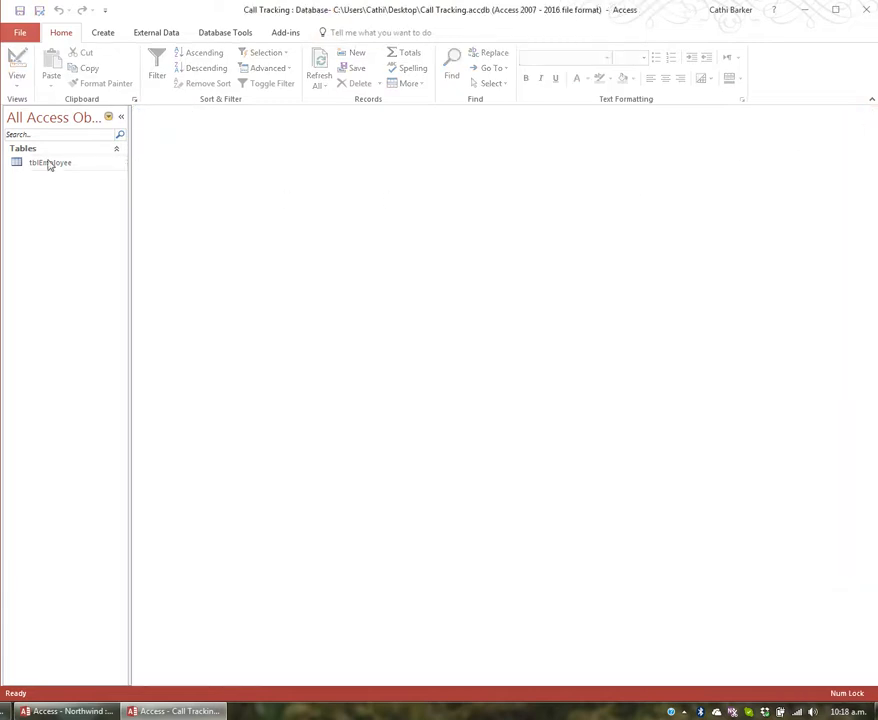